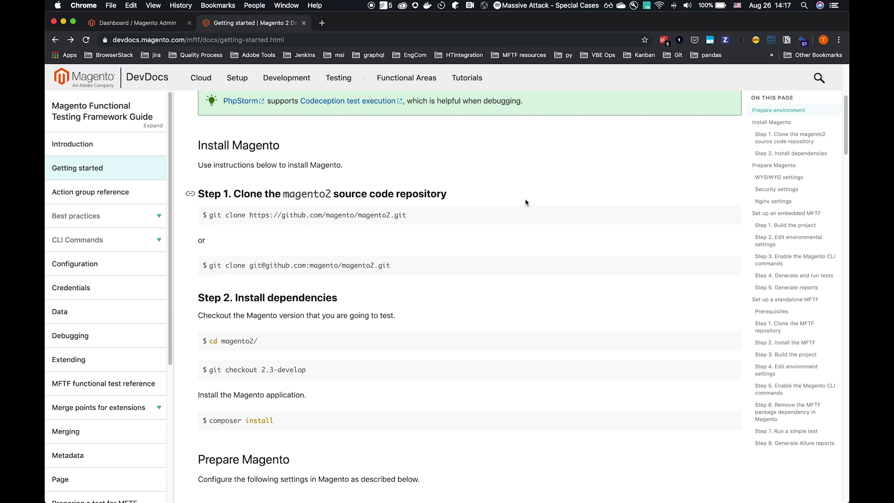
{"action": "scroll", "coordinate": [474, 182], "scroll_direction": "up", "scroll_amount": 5}
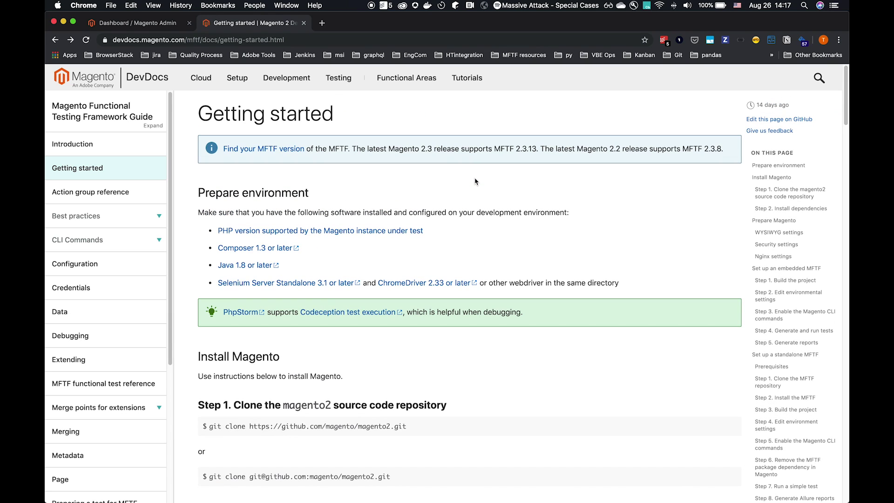
Review the guide's Install Magento and dependency steps, then move to the terminal desktop
{"action": "left_click_drag", "start_coordinate": [201, 107], "coordinate": [428, 125]}
{"action": "left_click", "coordinate": [428, 124]}
{"action": "scroll", "coordinate": [460, 191], "scroll_direction": "down", "scroll_amount": 3}
{"action": "scroll", "coordinate": [460, 190], "scroll_direction": "down", "scroll_amount": 2}
{"action": "scroll", "coordinate": [459, 181], "scroll_direction": "down", "scroll_amount": 1}
{"action": "scroll", "coordinate": [459, 182], "scroll_direction": "down", "scroll_amount": 1}
{"action": "scroll", "coordinate": [458, 182], "scroll_direction": "down", "scroll_amount": 1}
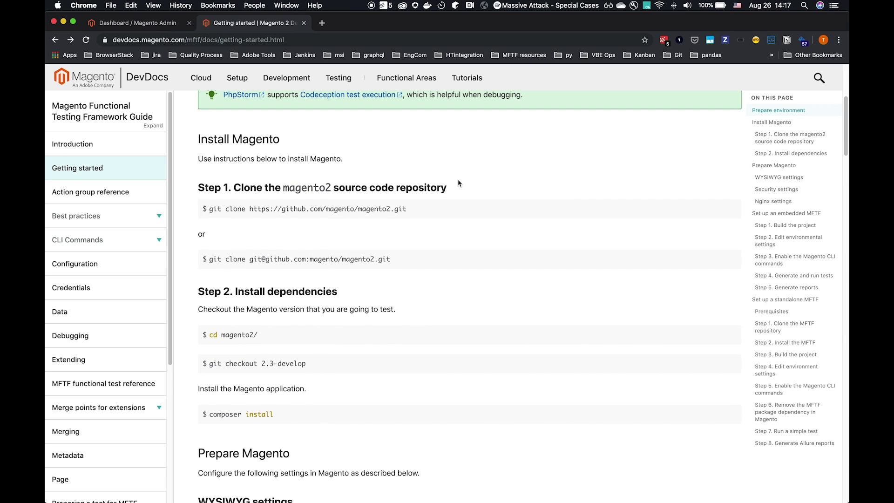
{"action": "scroll", "coordinate": [459, 183], "scroll_direction": "down", "scroll_amount": 1}
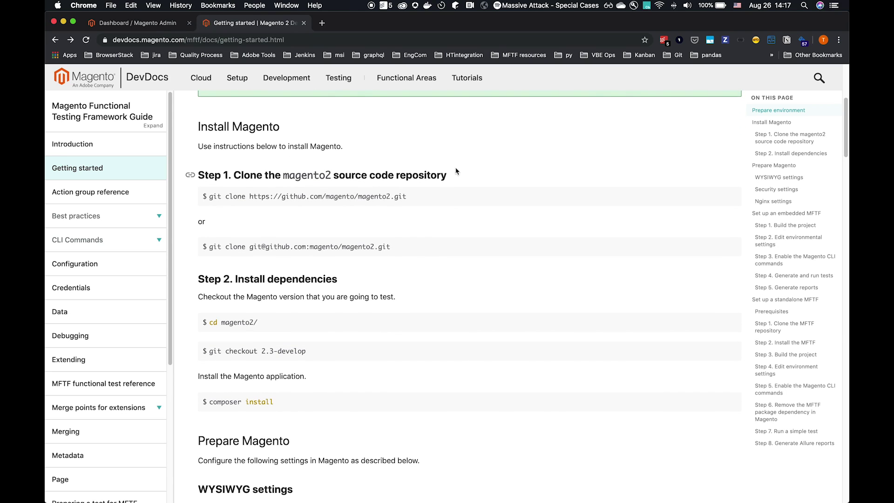
{"action": "key", "text": "ctrl+Right"}
{"action": "scroll", "coordinate": [292, 223], "scroll_direction": "down", "scroll_amount": 1}
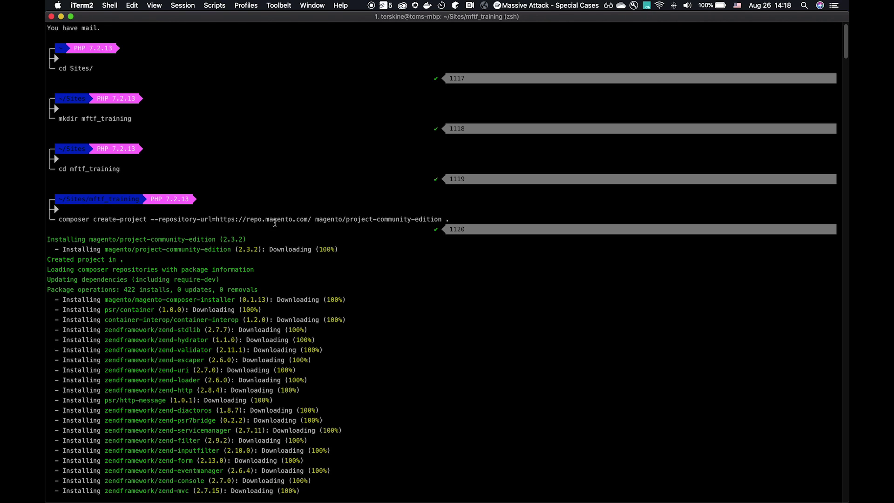
{"action": "scroll", "coordinate": [327, 336], "scroll_direction": "down", "scroll_amount": 20}
{"action": "scroll", "coordinate": [328, 330], "scroll_direction": "down", "scroll_amount": 15}
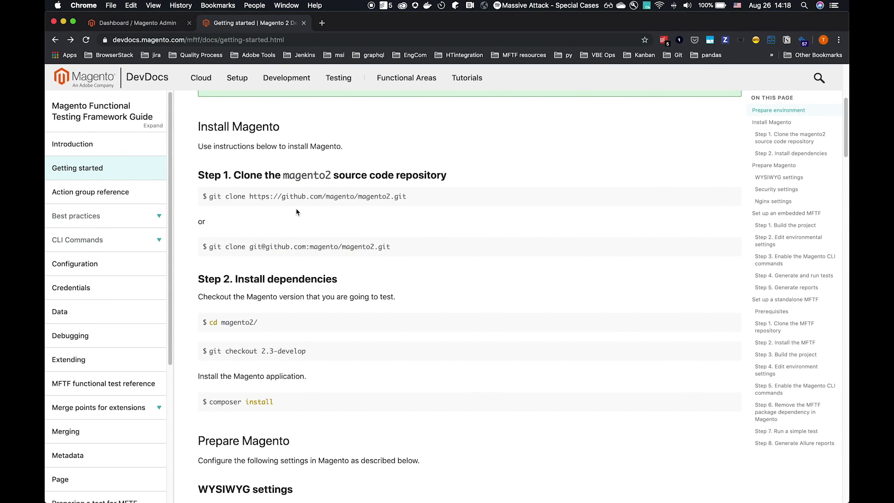
{"action": "scroll", "coordinate": [314, 222], "scroll_direction": "down", "scroll_amount": 1}
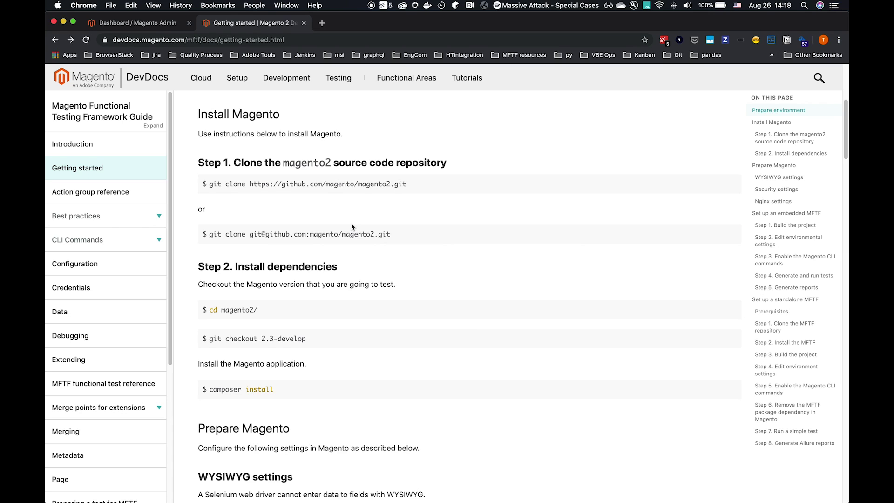
Highlight the composer install command while reading toward the Prepare Magento section
{"action": "mouse_move", "coordinate": [264, 385]}
{"action": "left_click_drag", "start_coordinate": [279, 395], "coordinate": [204, 389]}
{"action": "left_click", "coordinate": [231, 389]}
{"action": "scroll", "coordinate": [404, 364], "scroll_direction": "down", "scroll_amount": 4}
{"action": "scroll", "coordinate": [405, 364], "scroll_direction": "down", "scroll_amount": 2}
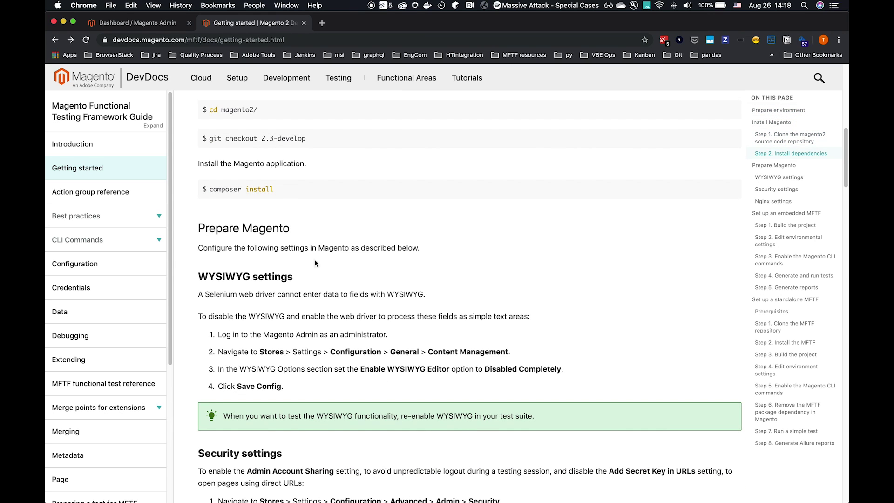
{"action": "scroll", "coordinate": [480, 307], "scroll_direction": "down", "scroll_amount": 1}
{"action": "scroll", "coordinate": [480, 308], "scroll_direction": "down", "scroll_amount": 1}
{"action": "scroll", "coordinate": [489, 308], "scroll_direction": "down", "scroll_amount": 2}
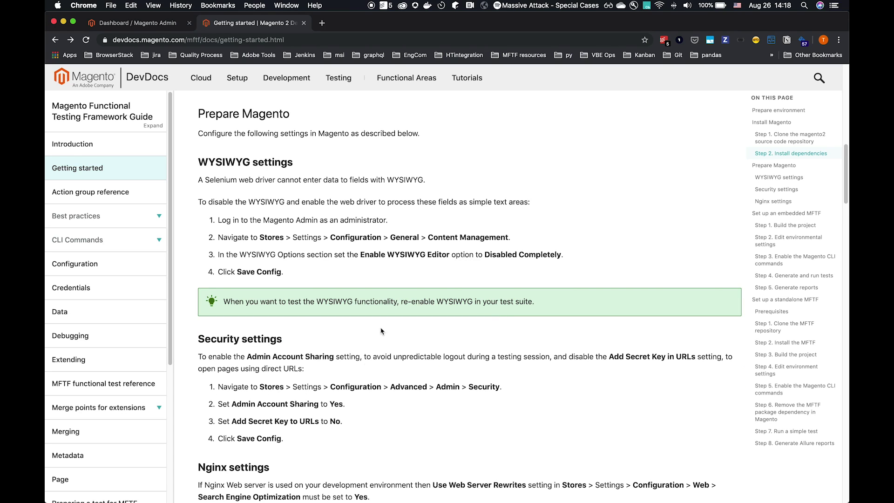
{"action": "scroll", "coordinate": [464, 277], "scroll_direction": "down", "scroll_amount": 1}
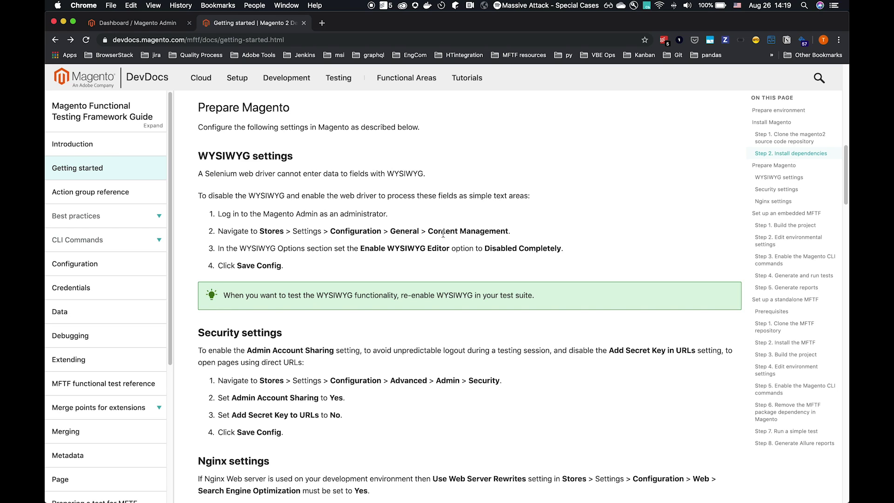
Reload the Magento Admin page and sign in with the admin credentials
{"action": "left_click", "coordinate": [139, 27]}
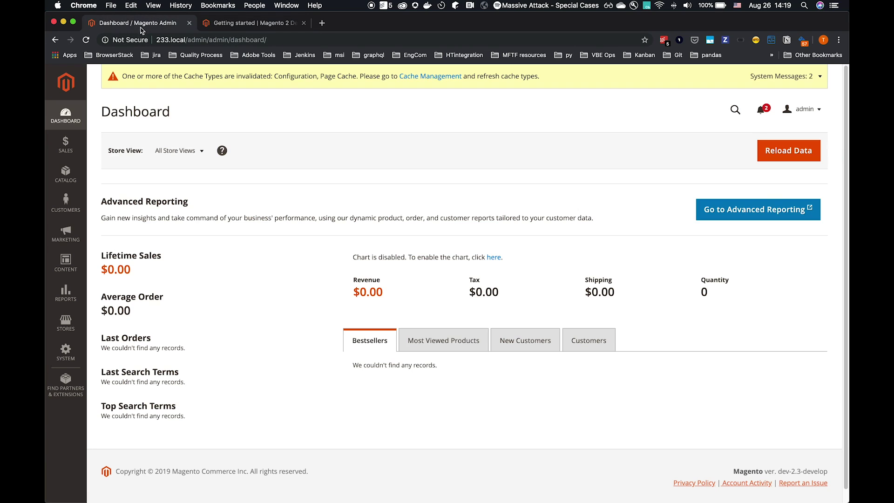
{"action": "left_click", "coordinate": [85, 41]}
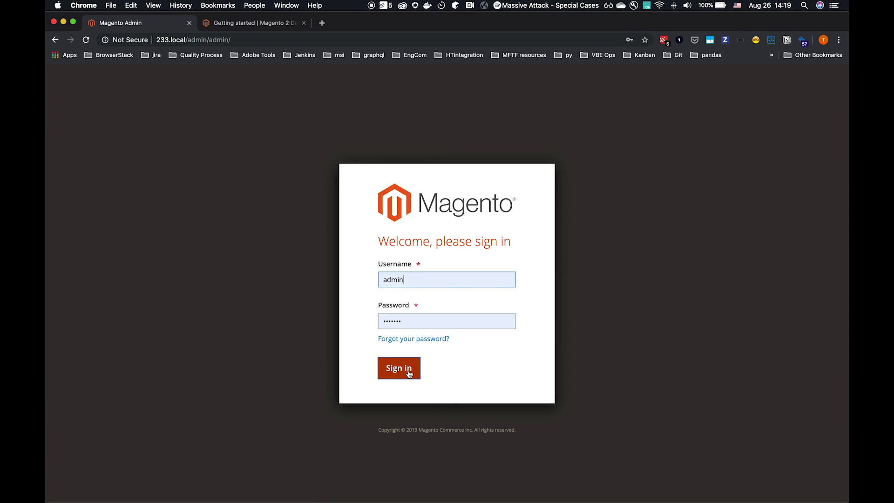
{"action": "left_click", "coordinate": [409, 374]}
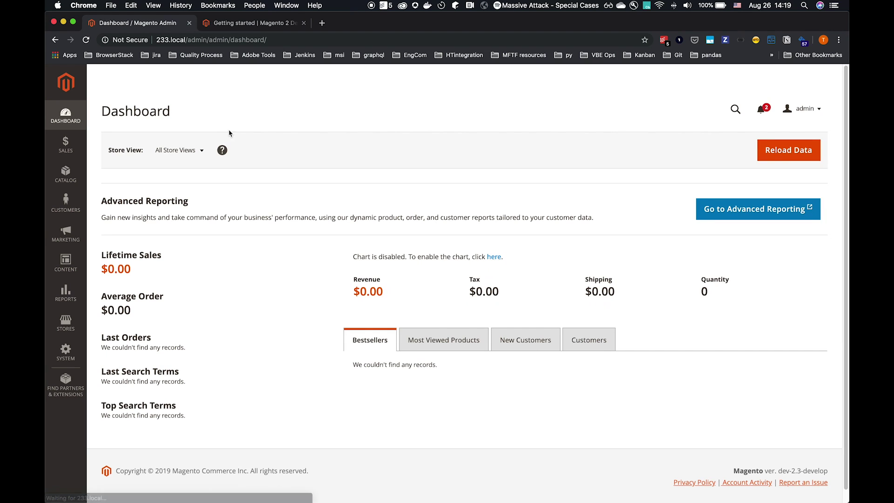
Reread the guide's step about logging in as administrator
{"action": "left_click", "coordinate": [249, 27]}
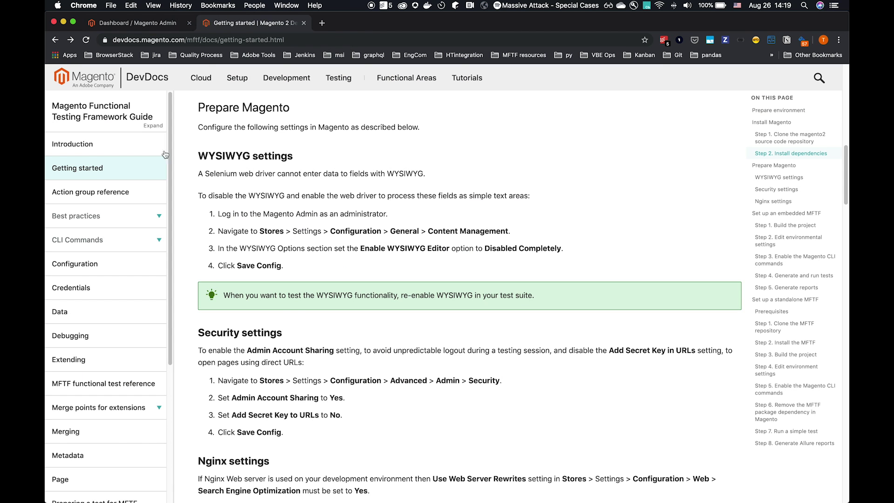
{"action": "left_click_drag", "start_coordinate": [240, 214], "coordinate": [419, 220]}
{"action": "left_click", "coordinate": [417, 222]}
Open Stores > Configuration > General > Content Management in Magento Admin
{"action": "left_click", "coordinate": [126, 23]}
{"action": "left_click", "coordinate": [67, 322]}
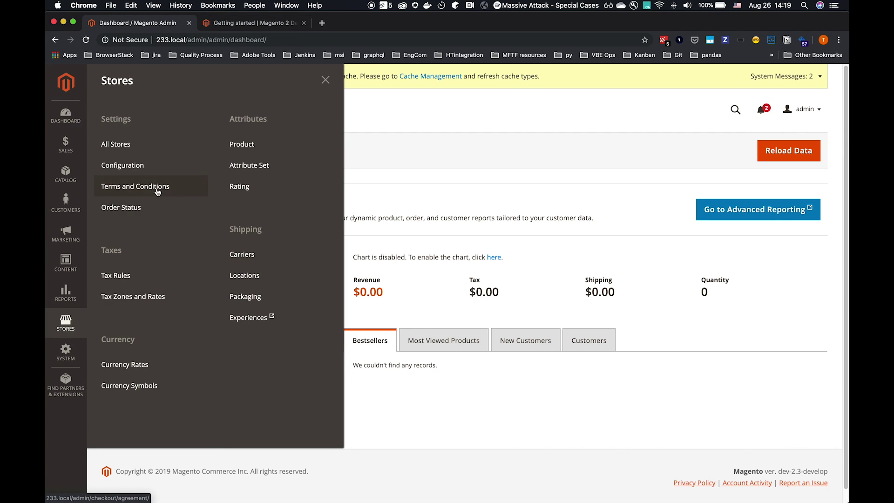
{"action": "left_click", "coordinate": [138, 167]}
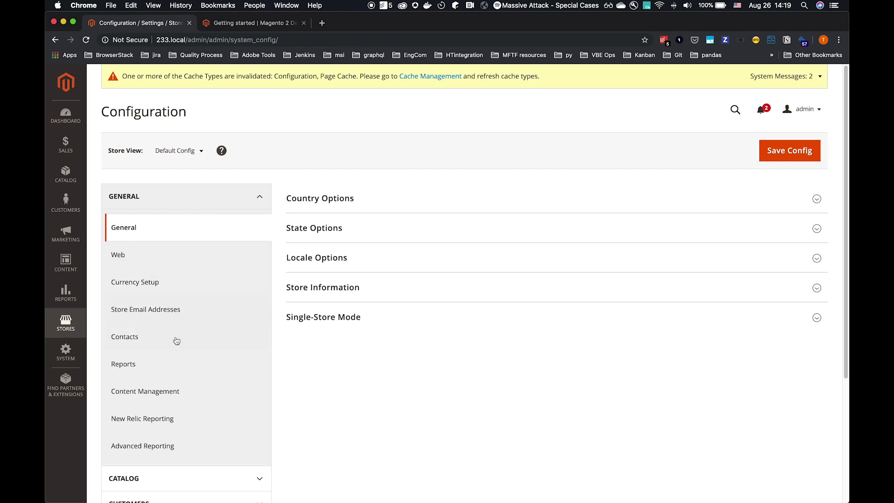
{"action": "left_click", "coordinate": [164, 393]}
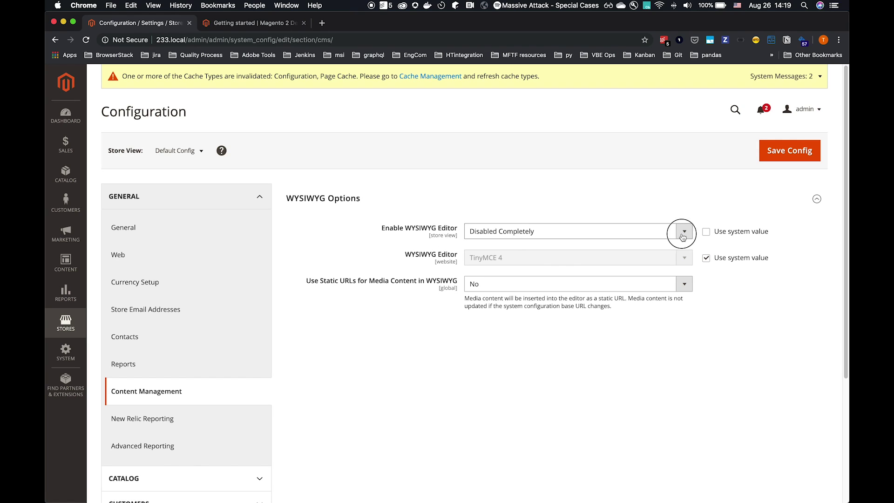
Set Enable WYSIWYG Editor to Disabled Completely and save the configuration
{"action": "left_click", "coordinate": [681, 232]}
{"action": "left_click", "coordinate": [664, 212]}
{"action": "left_click", "coordinate": [706, 231]}
{"action": "left_click", "coordinate": [706, 232]}
{"action": "left_click", "coordinate": [684, 233]}
{"action": "left_click", "coordinate": [649, 249]}
{"action": "left_click", "coordinate": [763, 156]}
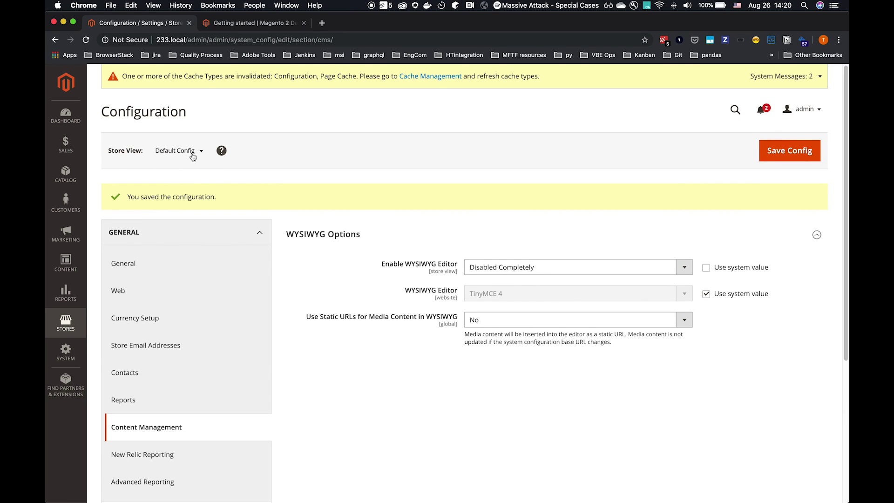
Check the store scope list, then go back to the Getting started guide
{"action": "left_click", "coordinate": [197, 153]}
{"action": "left_click", "coordinate": [197, 154]}
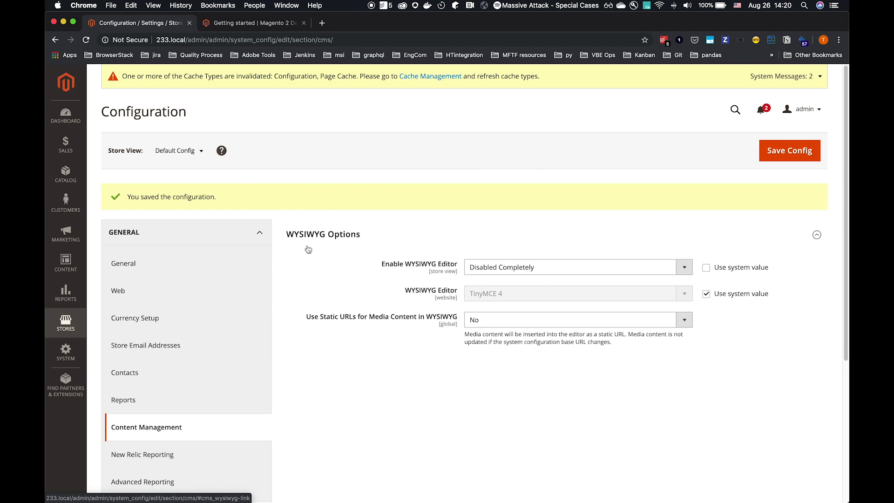
{"action": "left_click", "coordinate": [246, 23]}
{"action": "scroll", "coordinate": [212, 229], "scroll_direction": "down", "scroll_amount": 3}
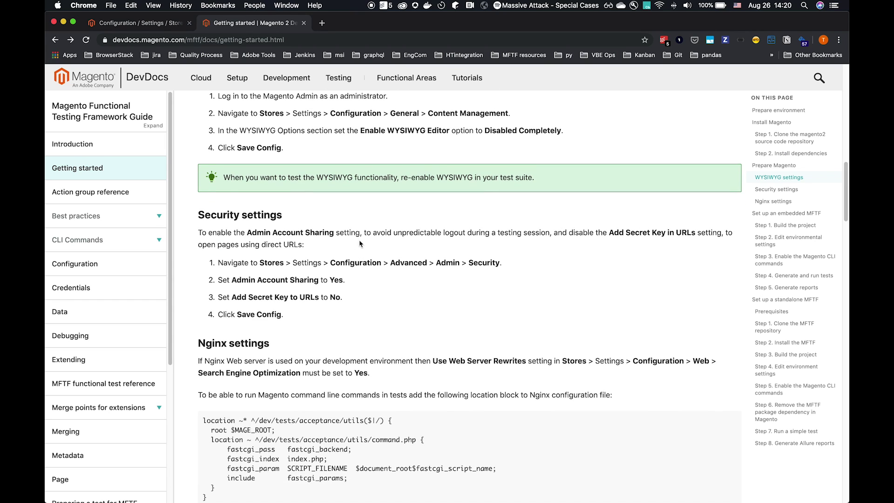
{"action": "scroll", "coordinate": [391, 260], "scroll_direction": "down", "scroll_amount": 1}
{"action": "scroll", "coordinate": [391, 260], "scroll_direction": "down", "scroll_amount": 1}
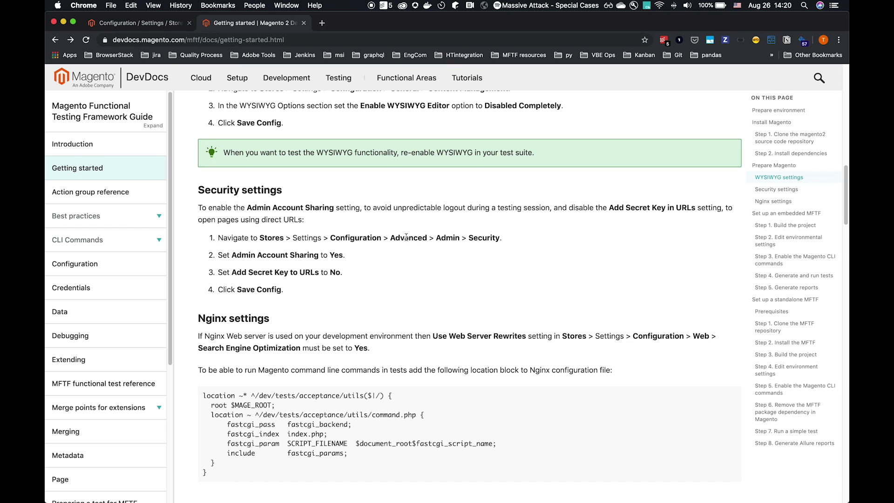
Open the Advanced > Admin configuration section in Magento Admin
{"action": "left_click", "coordinate": [136, 22]}
{"action": "scroll", "coordinate": [139, 342], "scroll_direction": "down", "scroll_amount": 3}
{"action": "left_click", "coordinate": [186, 416]}
{"action": "scroll", "coordinate": [187, 396], "scroll_direction": "down", "scroll_amount": 3}
{"action": "left_click", "coordinate": [126, 347]}
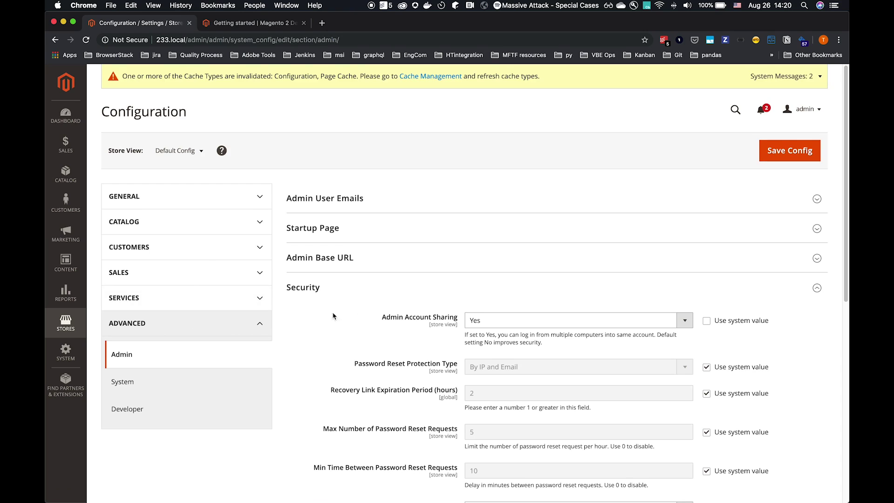
{"action": "scroll", "coordinate": [361, 291], "scroll_direction": "down", "scroll_amount": 3}
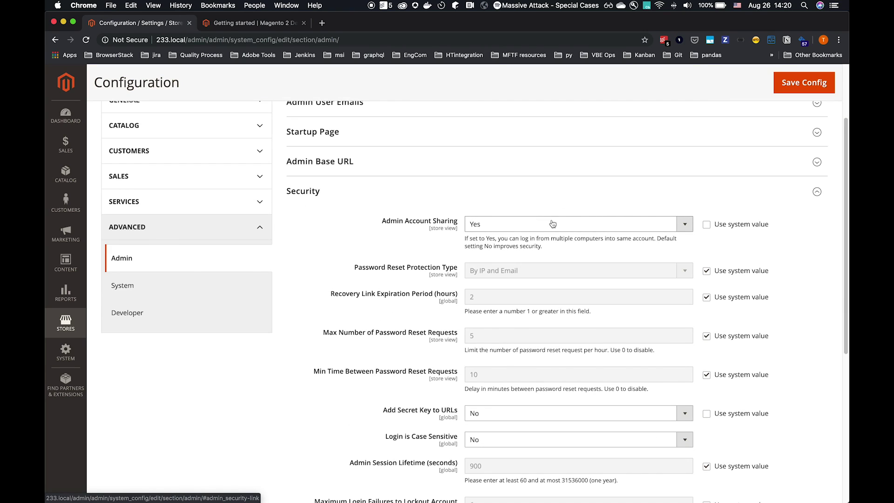
Override the system value and set Admin Account Sharing to Yes
{"action": "left_click", "coordinate": [614, 229]}
{"action": "left_click", "coordinate": [706, 224]}
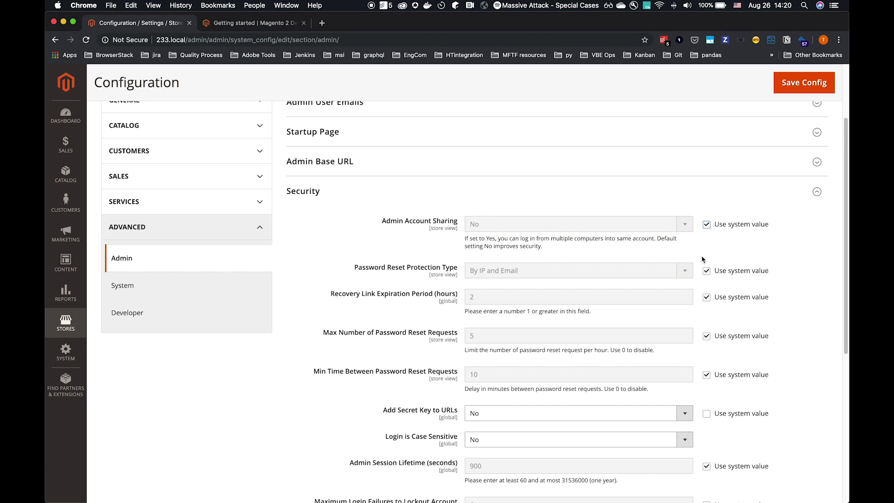
{"action": "left_click", "coordinate": [706, 224]}
{"action": "left_click", "coordinate": [678, 225]}
{"action": "left_click", "coordinate": [650, 221]}
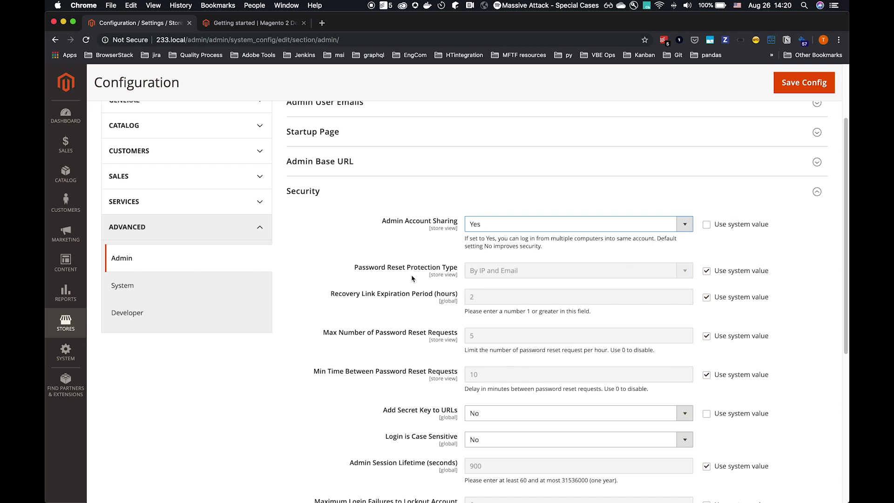
{"action": "scroll", "coordinate": [412, 280], "scroll_direction": "down", "scroll_amount": 3}
Keep Add Secret Key to URLs at No, save, and return to the guide
{"action": "left_click", "coordinate": [708, 272]}
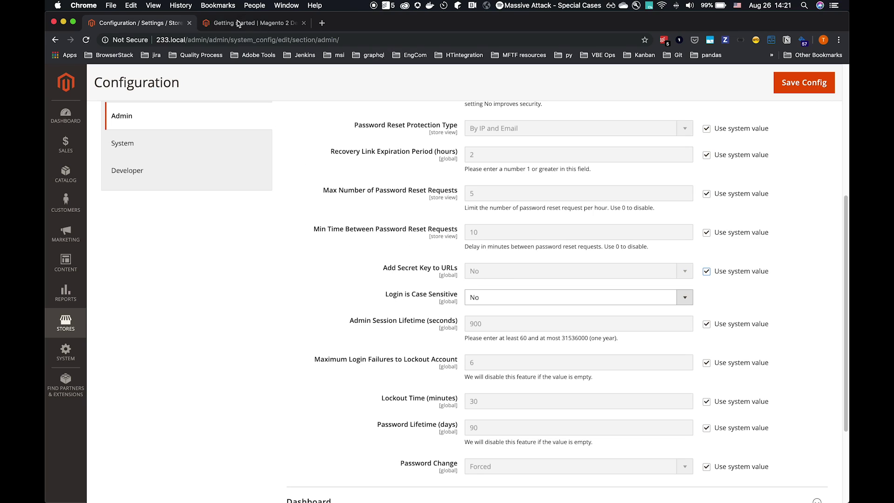
{"action": "left_click", "coordinate": [707, 272]}
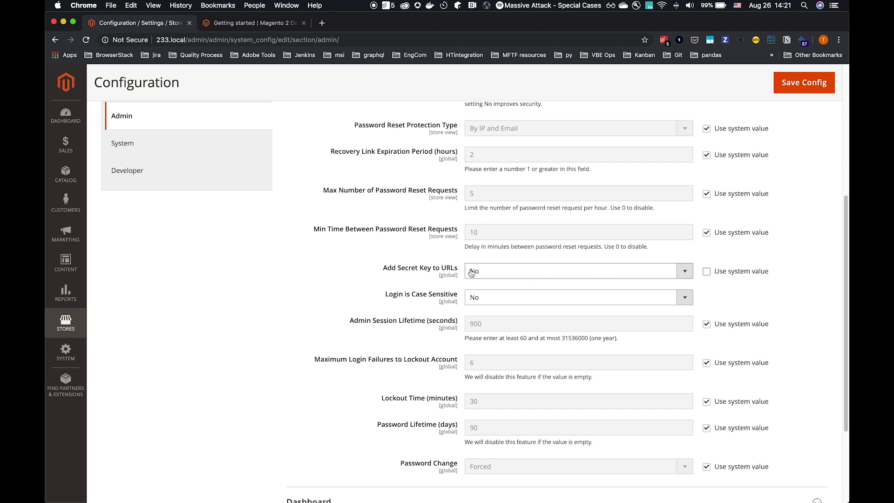
{"action": "left_click", "coordinate": [804, 92]}
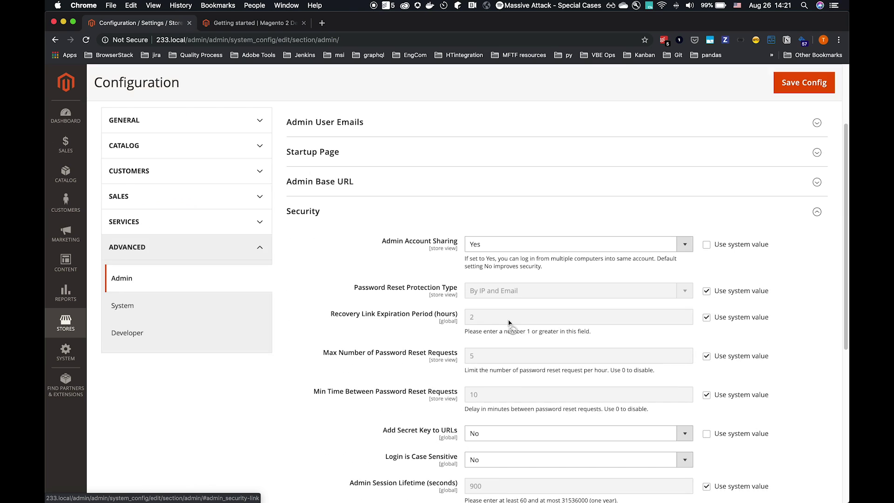
{"action": "left_click", "coordinate": [278, 29]}
{"action": "scroll", "coordinate": [415, 229], "scroll_direction": "down", "scroll_amount": 2}
{"action": "scroll", "coordinate": [415, 229], "scroll_direction": "down", "scroll_amount": 7}
{"action": "scroll", "coordinate": [415, 229], "scroll_direction": "up", "scroll_amount": 1}
{"action": "scroll", "coordinate": [406, 258], "scroll_direction": "up", "scroll_amount": 3}
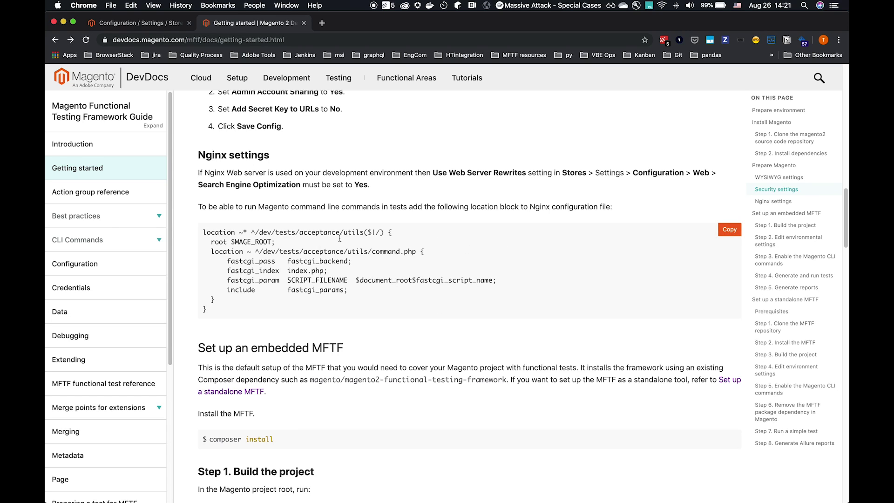
{"action": "mouse_move", "coordinate": [469, 271]}
{"action": "scroll", "coordinate": [493, 294], "scroll_direction": "down", "scroll_amount": 1}
{"action": "scroll", "coordinate": [482, 342], "scroll_direction": "down", "scroll_amount": 4}
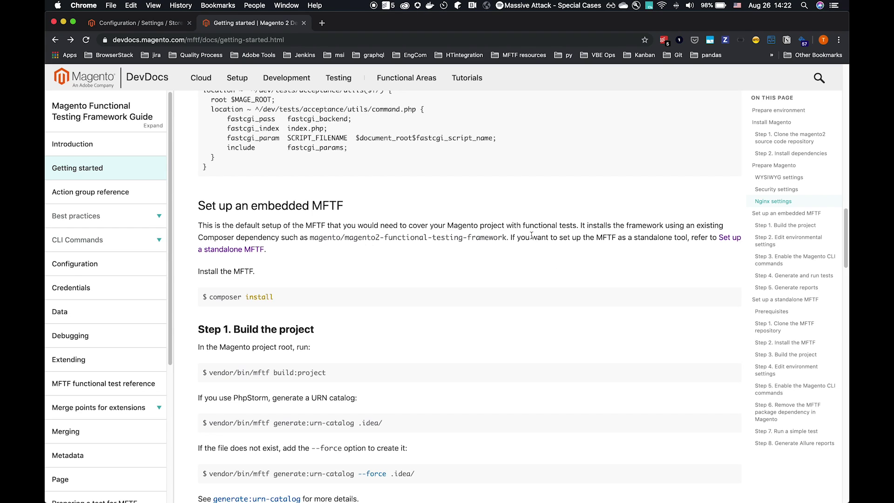
Highlight the standalone MFTF note on the way to Step 1, Build the project
{"action": "left_click_drag", "start_coordinate": [531, 238], "coordinate": [731, 245]}
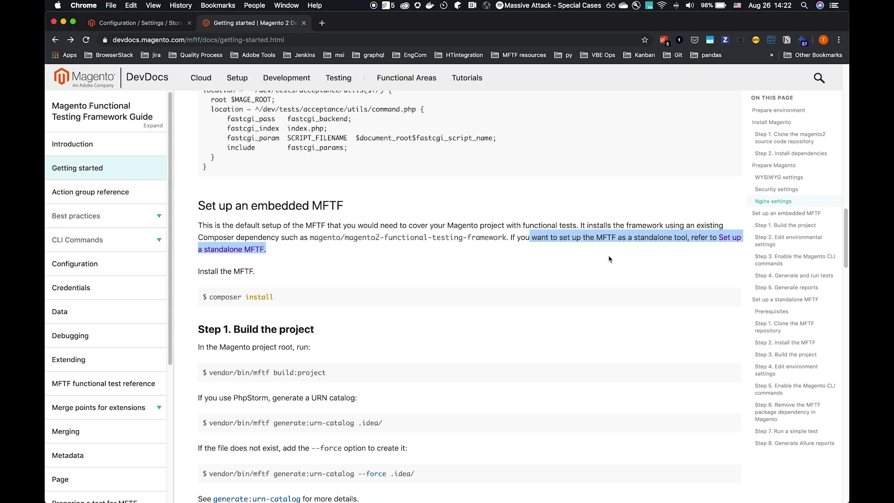
{"action": "left_click", "coordinate": [584, 256]}
{"action": "scroll", "coordinate": [285, 249], "scroll_direction": "down", "scroll_amount": 1}
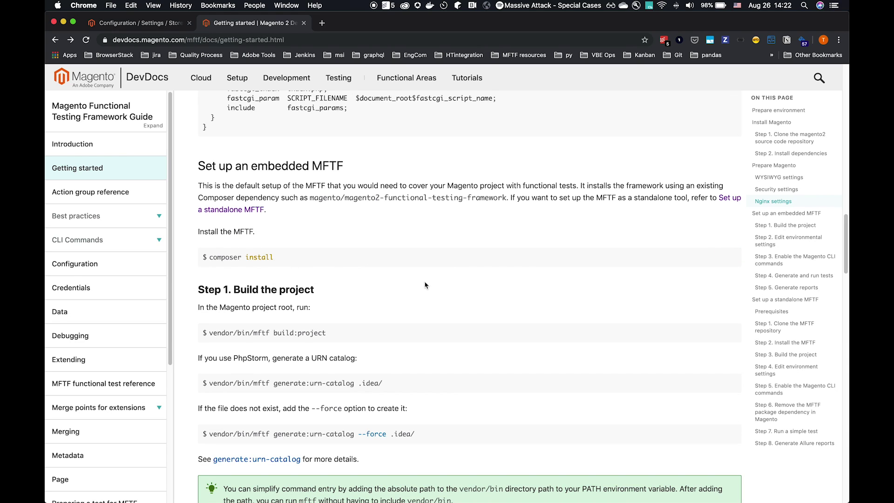
{"action": "scroll", "coordinate": [449, 285], "scroll_direction": "down", "scroll_amount": 1}
{"action": "scroll", "coordinate": [449, 285], "scroll_direction": "down", "scroll_amount": 3}
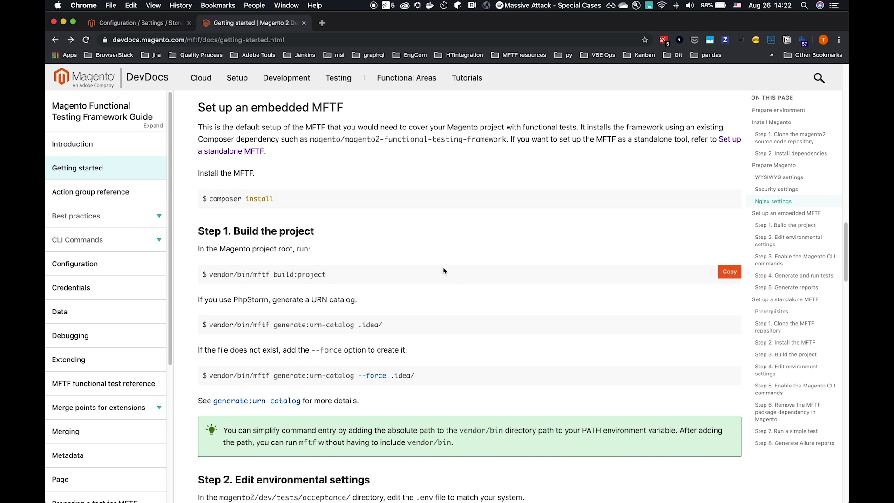
{"action": "scroll", "coordinate": [265, 282], "scroll_direction": "down", "scroll_amount": 1}
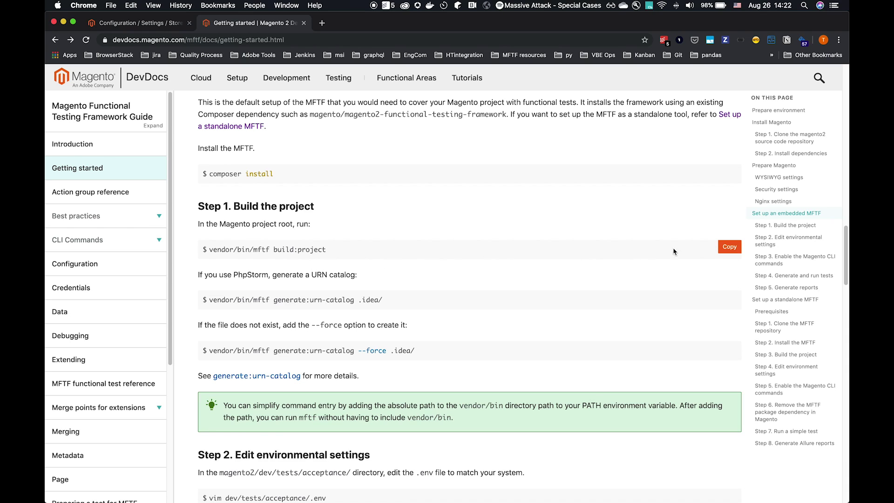
Copy and run vendor/bin/mftf build:project in iTerm2
{"action": "left_click", "coordinate": [728, 248]}
{"action": "key", "text": "super+Tab"}
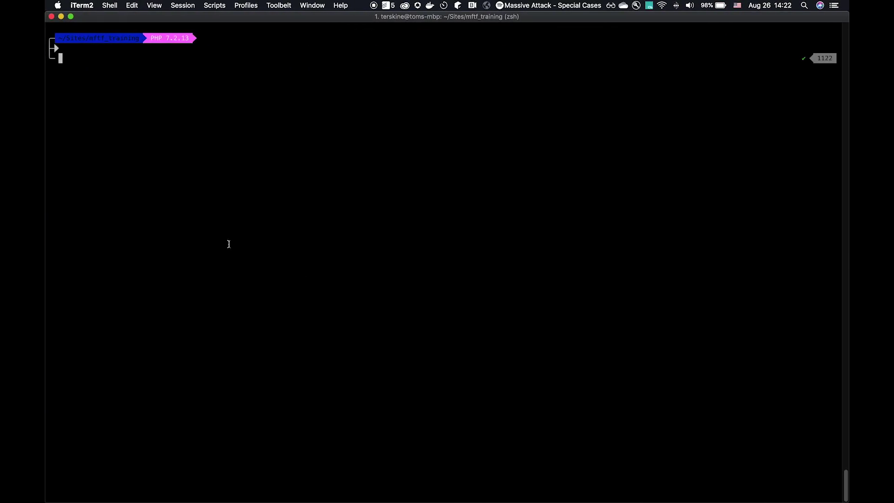
{"action": "key", "text": "super+v"}
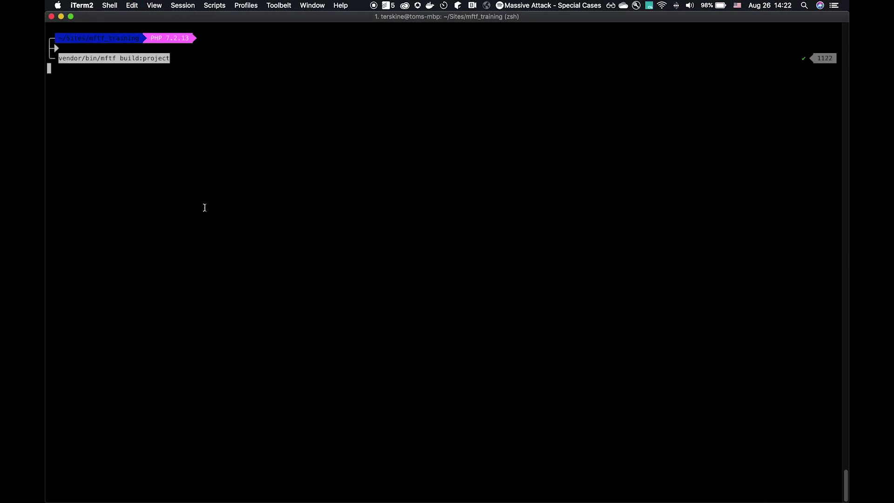
{"action": "key", "text": "Return"}
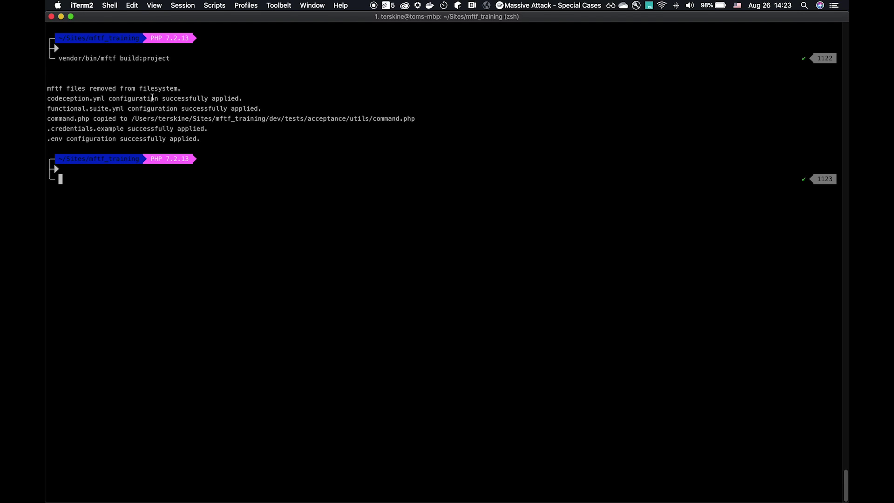
Review the build output lines for command.php, its copy path and .credentials.example
{"action": "left_click_drag", "start_coordinate": [50, 89], "coordinate": [204, 85]}
{"action": "left_click", "coordinate": [204, 85]}
{"action": "double_click", "coordinate": [56, 118]}
{"action": "left_click", "coordinate": [86, 118]}
{"action": "left_click_drag", "start_coordinate": [311, 119], "coordinate": [417, 120]}
{"action": "left_click", "coordinate": [416, 120]}
{"action": "left_click_drag", "start_coordinate": [48, 130], "coordinate": [124, 130]}
{"action": "left_click", "coordinate": [124, 129]}
{"action": "left_click", "coordinate": [54, 139]}
Copy Step 2's 'vim dev/tests/acceptance/.env' command from the guide
{"action": "key", "text": "super+Tab"}
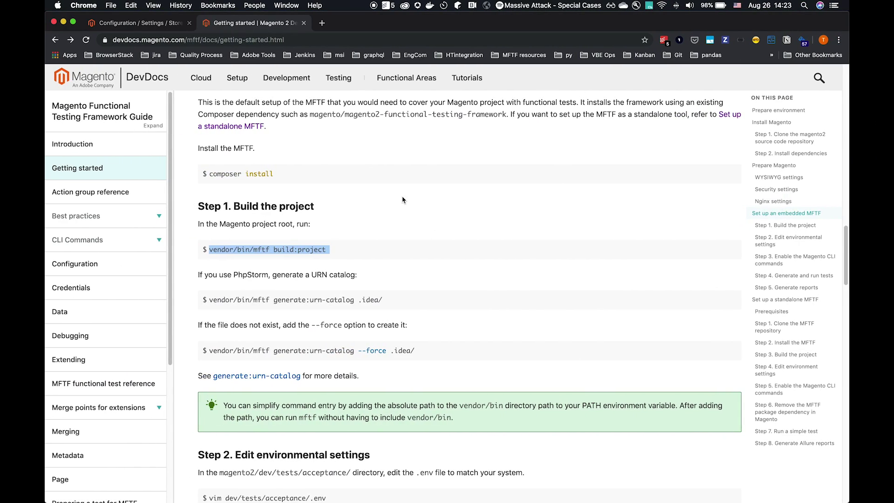
{"action": "scroll", "coordinate": [387, 194], "scroll_direction": "down", "scroll_amount": 3}
{"action": "scroll", "coordinate": [389, 195], "scroll_direction": "down", "scroll_amount": 2}
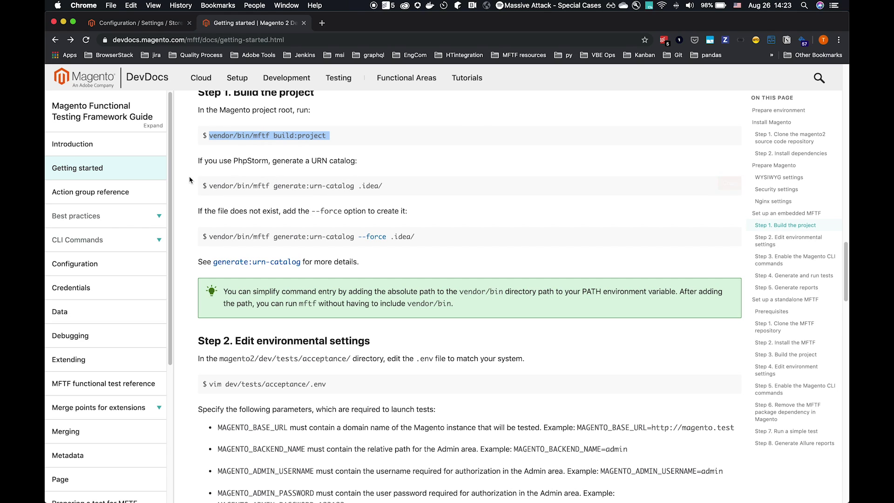
{"action": "mouse_move", "coordinate": [469, 300]}
{"action": "scroll", "coordinate": [419, 202], "scroll_direction": "down", "scroll_amount": 1}
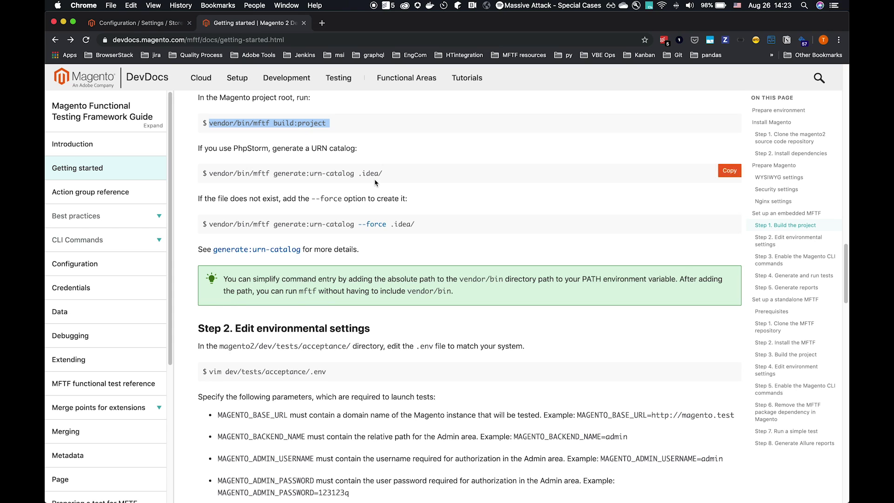
{"action": "scroll", "coordinate": [401, 209], "scroll_direction": "down", "scroll_amount": 1}
{"action": "scroll", "coordinate": [294, 208], "scroll_direction": "down", "scroll_amount": 1}
{"action": "scroll", "coordinate": [350, 207], "scroll_direction": "down", "scroll_amount": 2}
{"action": "scroll", "coordinate": [405, 208], "scroll_direction": "down", "scroll_amount": 1}
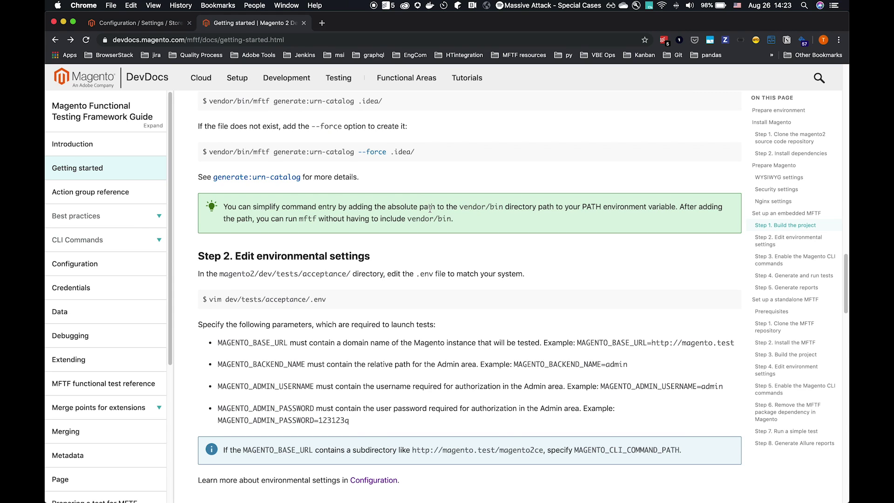
{"action": "scroll", "coordinate": [430, 208], "scroll_direction": "down", "scroll_amount": 1}
{"action": "scroll", "coordinate": [431, 208], "scroll_direction": "down", "scroll_amount": 2}
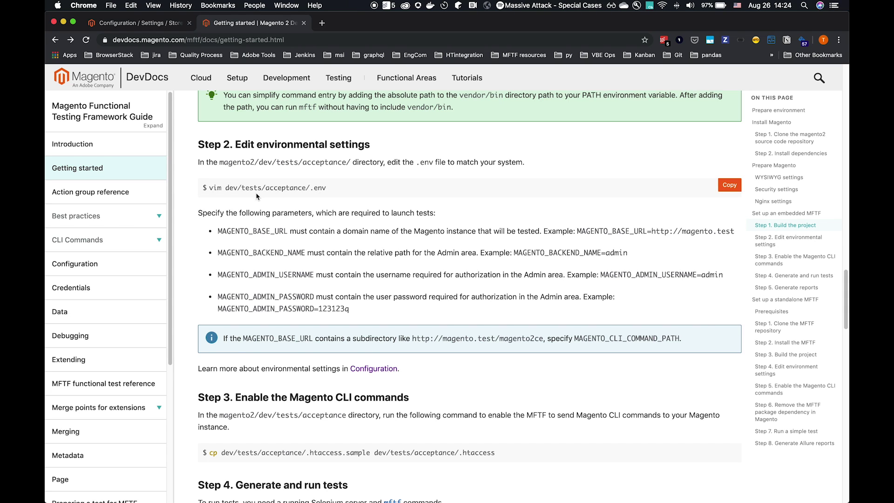
{"action": "left_click", "coordinate": [724, 188]}
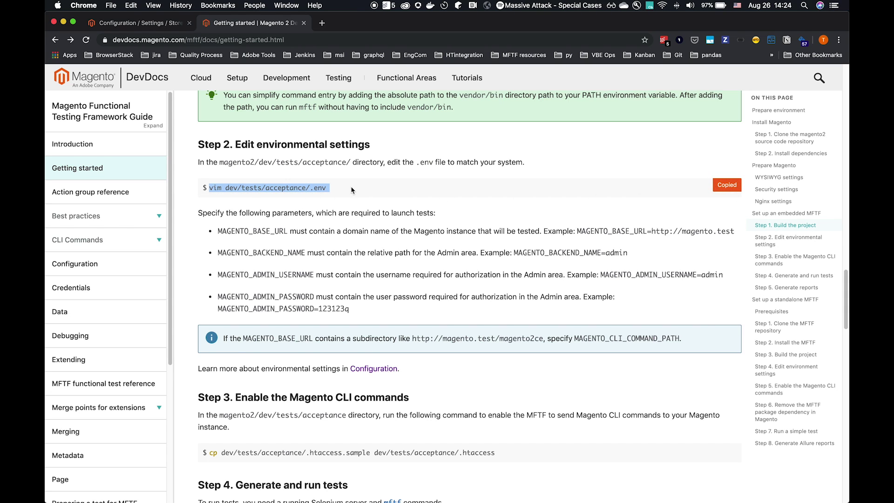
Open dev/tests/acceptance/.env in nano instead of vim
{"action": "key", "text": "ctrl+Right"}
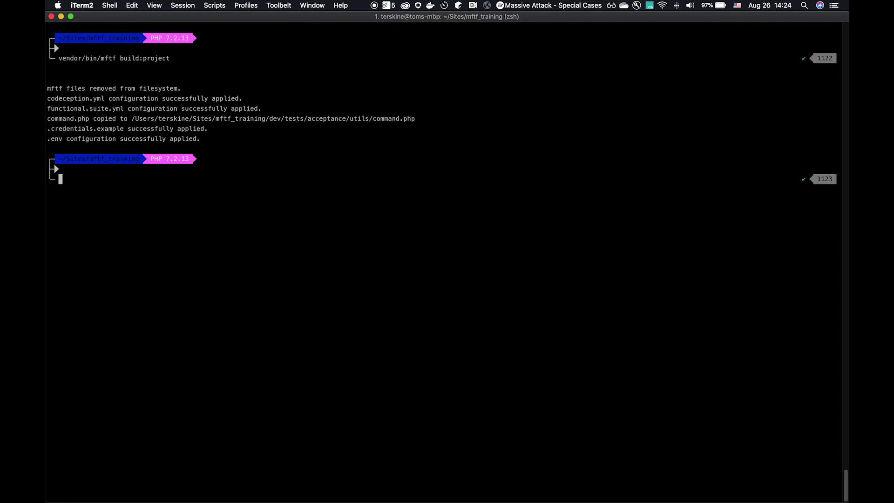
{"action": "type", "text": "nano"}
{"action": "key", "text": "super+v"}
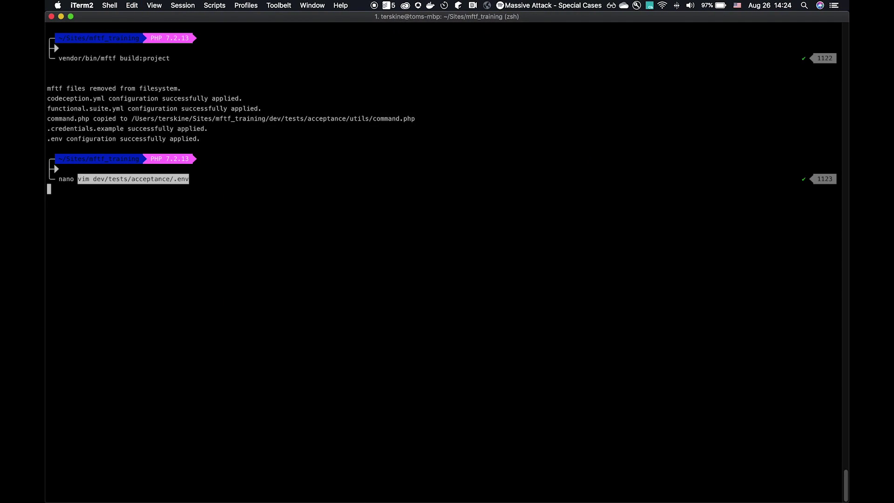
{"action": "key", "text": "ctrl+a"}
{"action": "key", "text": "Right"}
{"action": "key", "text": "Right"}
{"action": "key", "text": "Right"}
{"action": "key", "text": "Right"}
{"action": "key", "text": "Right"}
{"action": "key", "text": "Right"}
{"action": "key", "text": "Right"}
{"action": "key", "text": "Right"}
{"action": "key", "text": "BackSpace"}
{"action": "key", "text": "BackSpace"}
{"action": "key", "text": "BackSpace"}
{"action": "key", "text": "Return"}
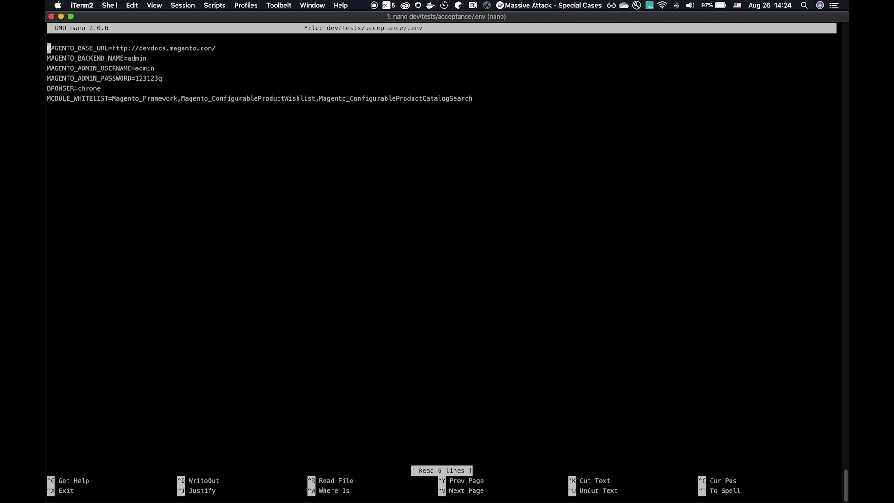
{"action": "key", "text": "Down"}
{"action": "key", "text": "Down"}
{"action": "key", "text": "Down"}
{"action": "key", "text": "Down"}
{"action": "key", "text": "Down"}
{"action": "key", "text": "Down"}
{"action": "key", "text": "Up"}
{"action": "key", "text": "Up"}
{"action": "key", "text": "Up"}
{"action": "key", "text": "Up"}
{"action": "key", "text": "Up"}
{"action": "key", "text": "Up"}
{"action": "key", "text": "Right"}
{"action": "key", "text": "Right"}
{"action": "key", "text": "Right"}
{"action": "key", "text": "Right"}
{"action": "key", "text": "Right"}
{"action": "key", "text": "Right"}
{"action": "key", "text": "Right"}
{"action": "key", "text": "Right"}
{"action": "key", "text": "Right"}
{"action": "key", "text": "Right"}
{"action": "key", "text": "Right"}
{"action": "key", "text": "Right"}
{"action": "key", "text": "Right"}
{"action": "key", "text": "Right"}
{"action": "key", "text": "Right"}
{"action": "key", "text": "Right"}
{"action": "key", "text": "Right"}
{"action": "key", "text": "Right"}
{"action": "key", "text": "Right"}
{"action": "key", "text": "Right"}
{"action": "key", "text": "Right"}
{"action": "key", "text": "Right"}
{"action": "key", "text": "Right"}
{"action": "key", "text": "Right"}
{"action": "key", "text": "BackSpace"}
{"action": "key", "text": "BackSpace"}
{"action": "key", "text": "BackSpace"}
{"action": "key", "text": "BackSpace"}
{"action": "key", "text": "BackSpace"}
{"action": "key", "text": "BackSpace"}
{"action": "key", "text": "BackSpace"}
{"action": "key", "text": "BackSpace"}
{"action": "key", "text": "BackSpace"}
{"action": "key", "text": "BackSpace"}
{"action": "key", "text": "BackSpace"}
{"action": "key", "text": "BackSpace"}
{"action": "key", "text": "BackSpace"}
{"action": "key", "text": "BackSpace"}
{"action": "key", "text": "BackSpace"}
{"action": "key", "text": "BackSpace"}
{"action": "key", "text": "BackSpace"}
{"action": "key", "text": "BackSpace"}
{"action": "key", "text": "BackSpace"}
{"action": "type", "text": "233.local"}
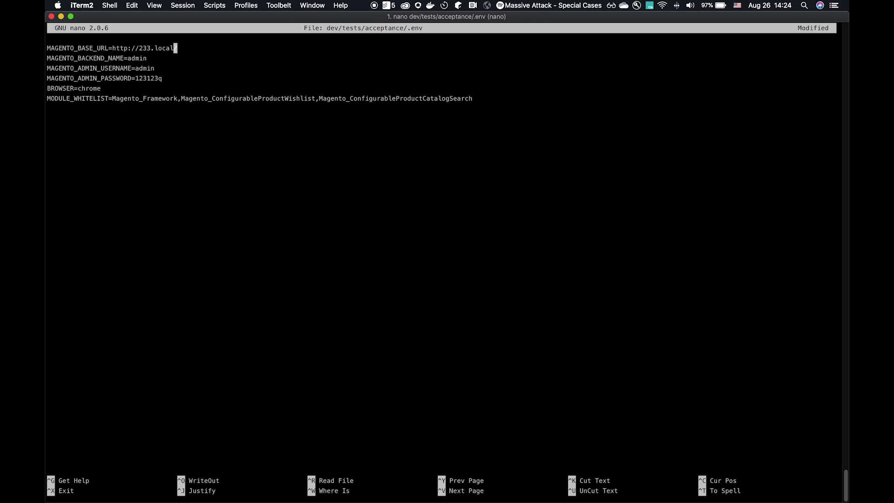
{"action": "type", "text": "/"}
Check the backend and admin credential lines, delete a stray equals sign, and save
{"action": "key", "text": "Down"}
{"action": "key", "text": "Down"}
{"action": "key", "text": "Down"}
{"action": "key", "text": "Down"}
{"action": "key", "text": "Up"}
{"action": "key", "text": "Up"}
{"action": "key", "text": "Up"}
{"action": "key", "text": "Up"}
{"action": "key", "text": "Down"}
{"action": "key", "text": "Down"}
{"action": "key", "text": "Down"}
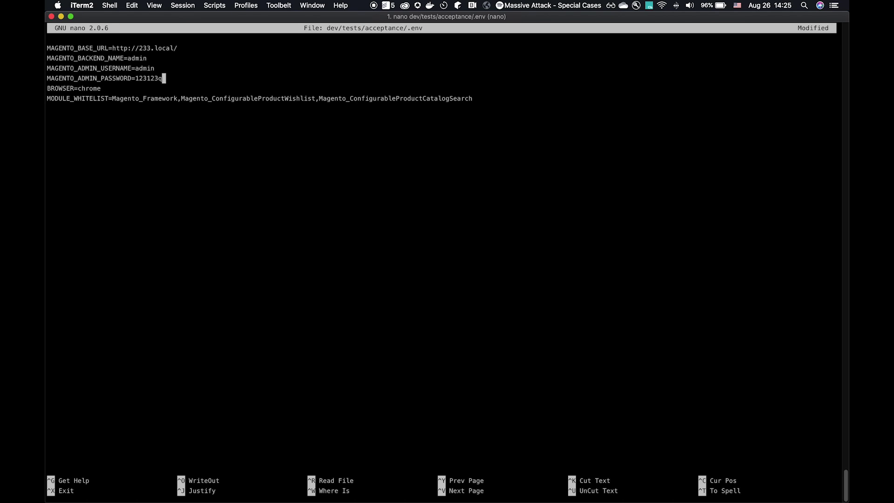
{"action": "key", "text": "Up"}
{"action": "key", "text": "Up"}
{"action": "key", "text": "Up"}
{"action": "key", "text": "Down"}
{"action": "key", "text": "Down"}
{"action": "key", "text": "Down"}
{"action": "key", "text": "Down"}
{"action": "key", "text": "Up"}
{"action": "key", "text": "Up"}
{"action": "key", "text": "Up"}
{"action": "key", "text": "Up"}
{"action": "key", "text": "Down"}
{"action": "key", "text": "Down"}
{"action": "key", "text": "Down"}
{"action": "key", "text": "Up"}
{"action": "key", "text": "Up"}
{"action": "key", "text": "Up"}
{"action": "key", "text": "Down"}
{"action": "key", "text": "Up"}
{"action": "type", "text": "="}
{"action": "key", "text": "BackSpace"}
{"action": "key", "text": "ctrl+x"}
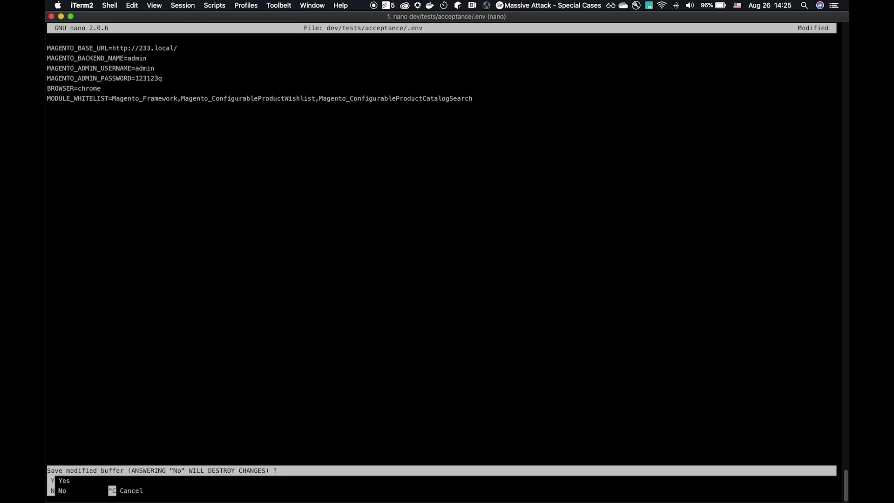
{"action": "key", "text": "y"}
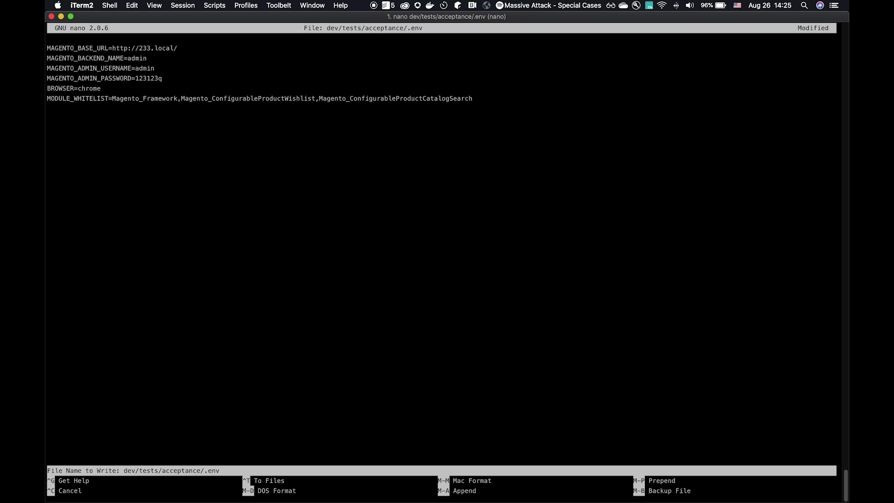
Save the file and bring DevDocs Step 3, Enable the Magento CLI commands, into view
{"action": "key", "text": "Return"}
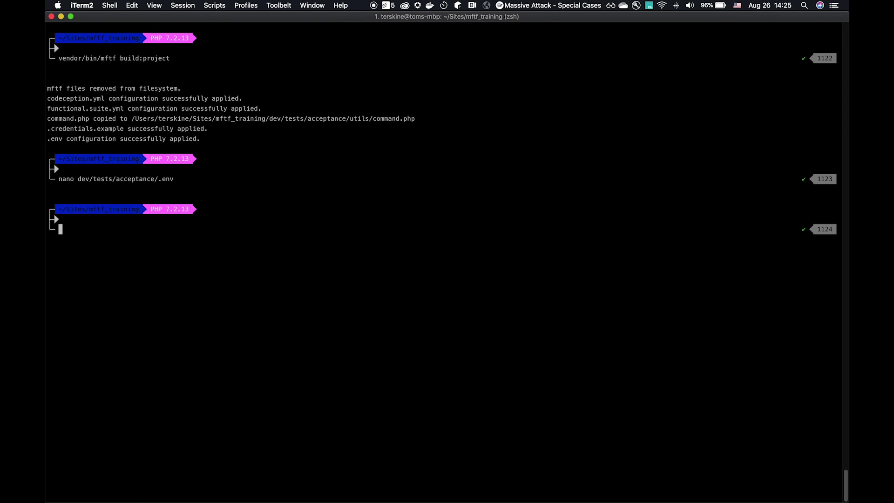
{"action": "key", "text": "ctrl+Left"}
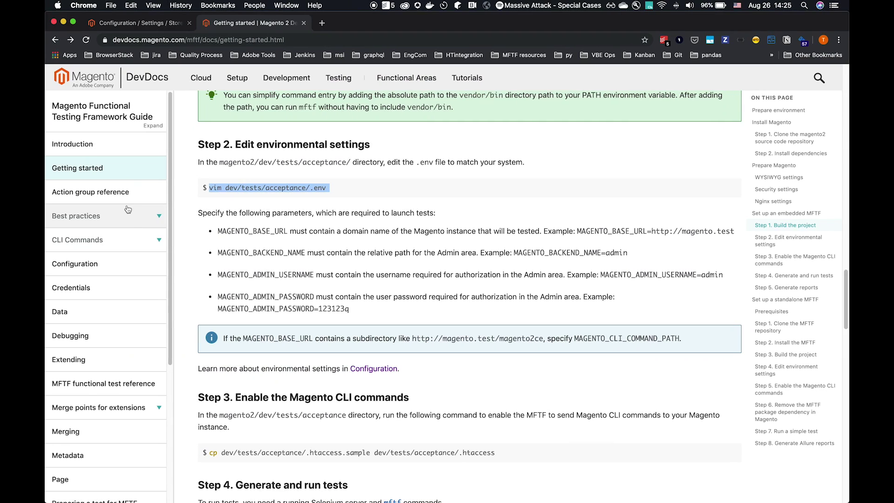
{"action": "scroll", "coordinate": [417, 275], "scroll_direction": "down", "scroll_amount": 1}
{"action": "scroll", "coordinate": [418, 276], "scroll_direction": "down", "scroll_amount": 3}
{"action": "mouse_move", "coordinate": [304, 225]}
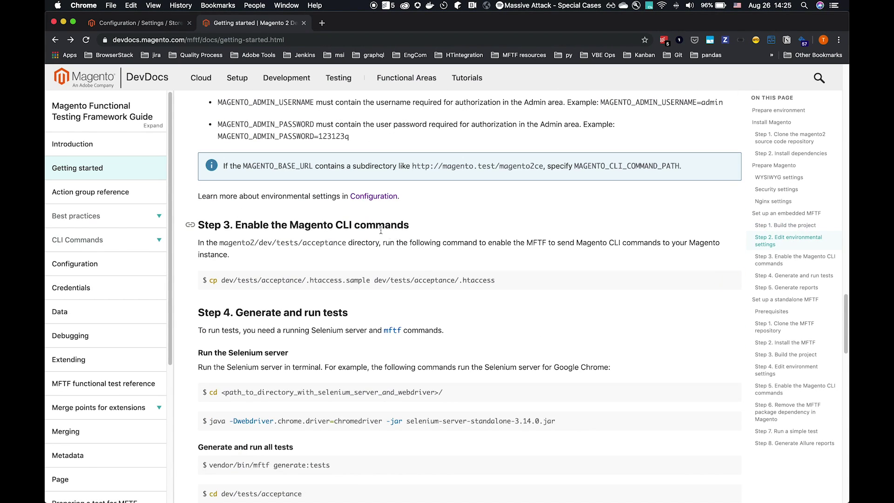
{"action": "scroll", "coordinate": [398, 249], "scroll_direction": "down", "scroll_amount": 1}
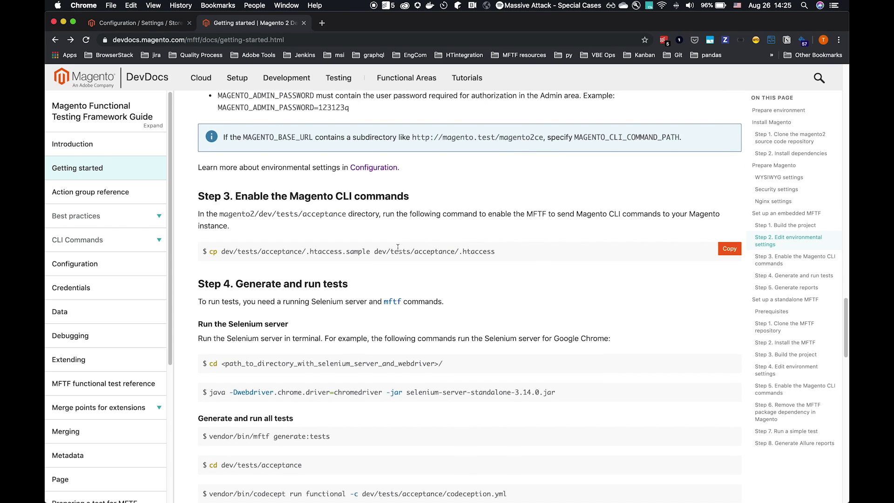
{"action": "key", "text": "super+Tab"}
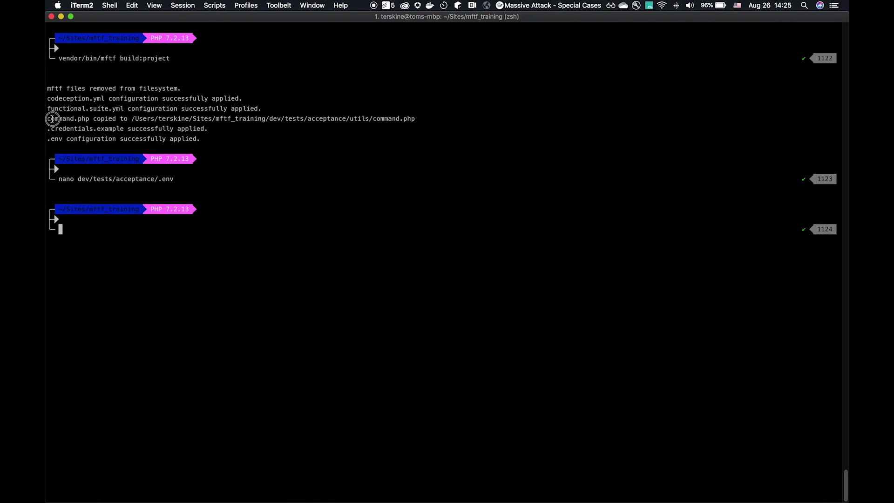
Copy the Step 3 .htaccess.sample cp command from DevDocs and run it in iTerm2
{"action": "left_click_drag", "start_coordinate": [50, 119], "coordinate": [109, 117]}
{"action": "left_click", "coordinate": [103, 116]}
{"action": "key", "text": "ctrl+Left"}
{"action": "mouse_move", "coordinate": [472, 252]}
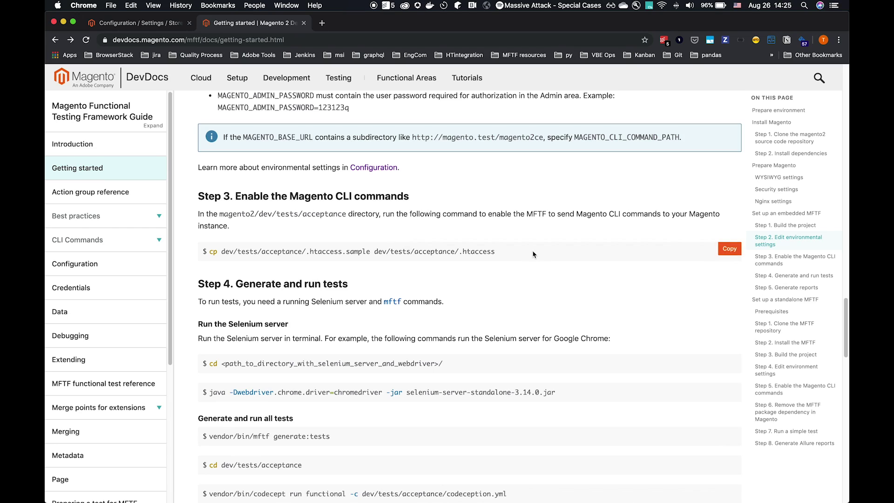
{"action": "left_click", "coordinate": [730, 249]}
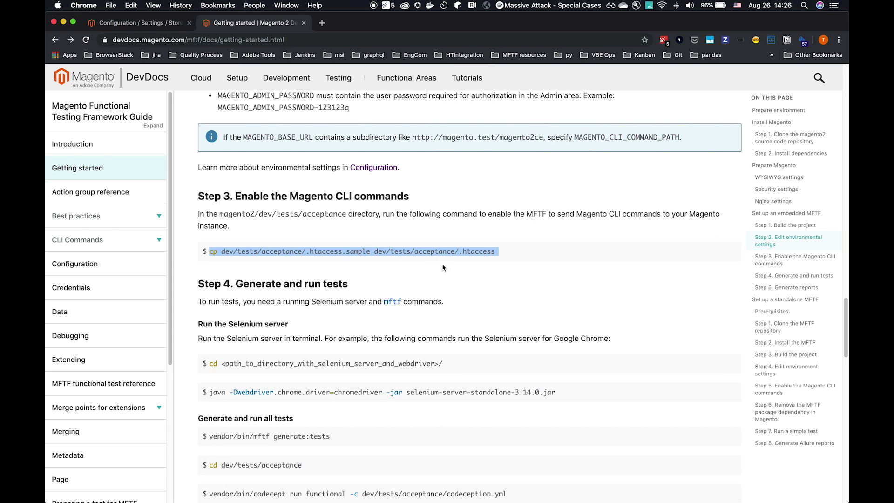
{"action": "key", "text": "super+Tab"}
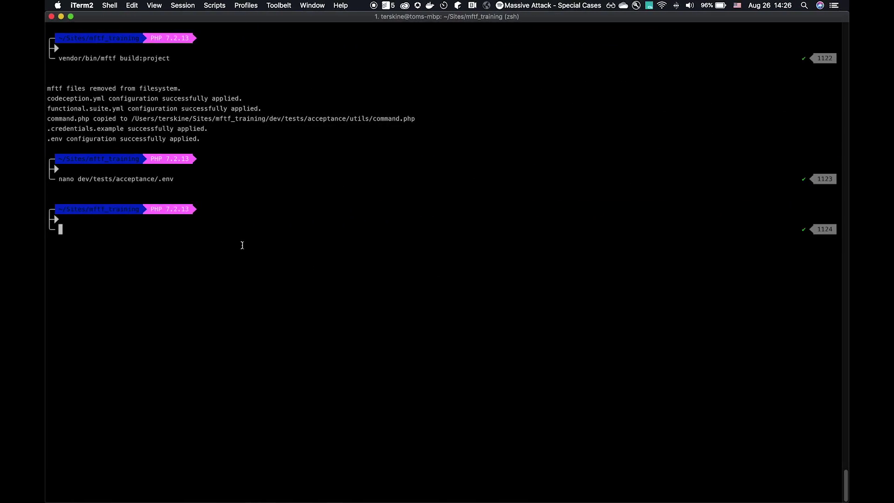
{"action": "key", "text": "super+v"}
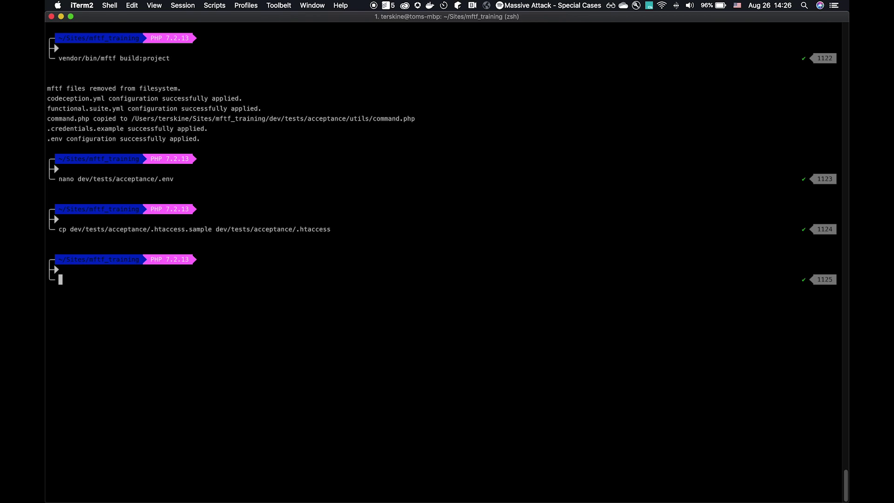
{"action": "key", "text": "super+Tab"}
{"action": "scroll", "coordinate": [452, 283], "scroll_direction": "down", "scroll_amount": 2}
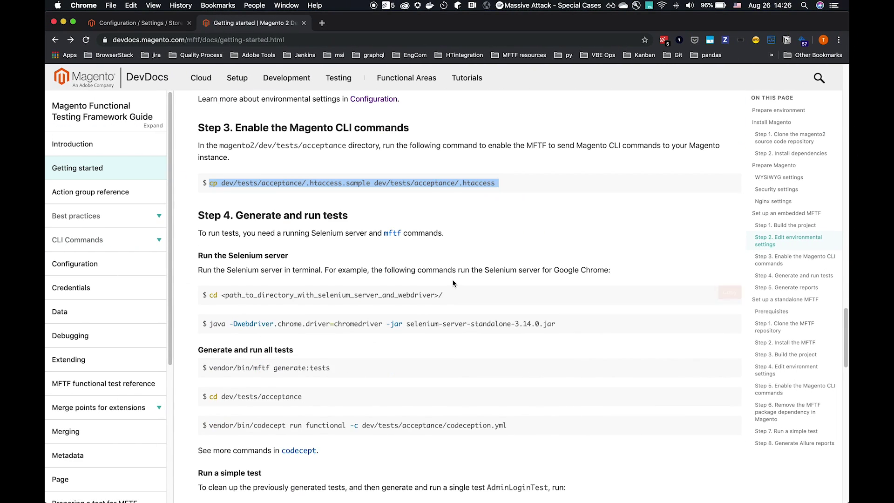
{"action": "scroll", "coordinate": [452, 283], "scroll_direction": "down", "scroll_amount": 1}
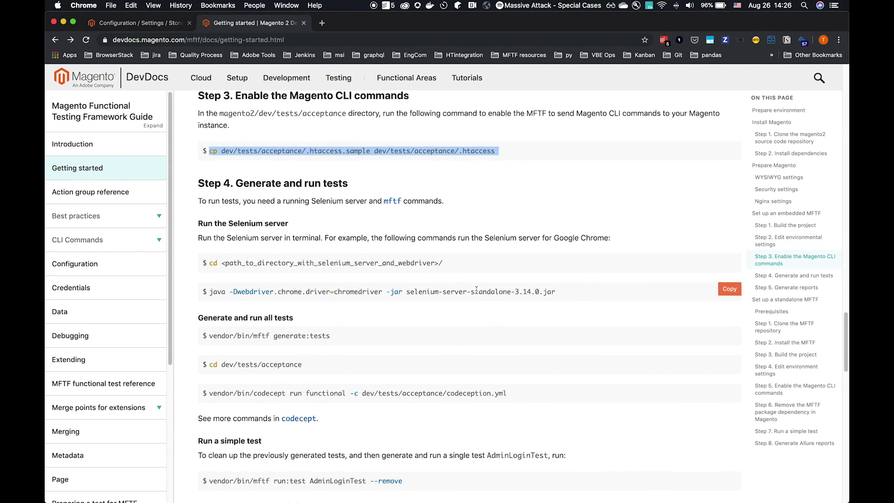
{"action": "scroll", "coordinate": [476, 290], "scroll_direction": "down", "scroll_amount": 2}
{"action": "scroll", "coordinate": [476, 289], "scroll_direction": "up", "scroll_amount": 2}
{"action": "scroll", "coordinate": [476, 289], "scroll_direction": "down", "scroll_amount": 1}
{"action": "scroll", "coordinate": [416, 273], "scroll_direction": "down", "scroll_amount": 1}
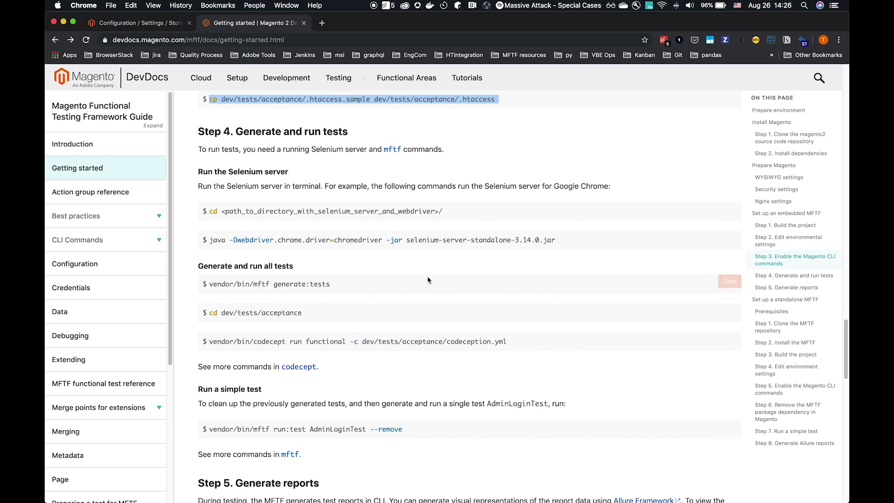
{"action": "scroll", "coordinate": [518, 231], "scroll_direction": "up", "scroll_amount": 10}
{"action": "scroll", "coordinate": [519, 233], "scroll_direction": "up", "scroll_amount": 10}
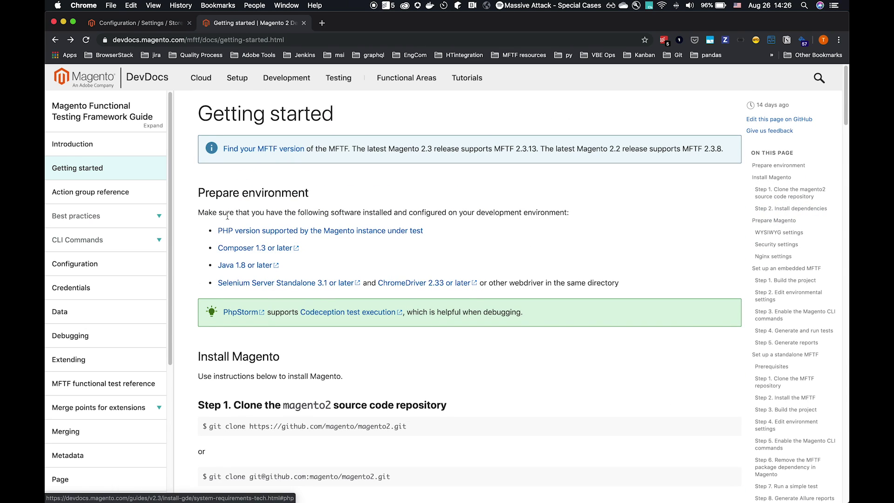
{"action": "scroll", "coordinate": [450, 270], "scroll_direction": "down", "scroll_amount": 5}
{"action": "scroll", "coordinate": [449, 271], "scroll_direction": "down", "scroll_amount": 5}
{"action": "scroll", "coordinate": [448, 269], "scroll_direction": "down", "scroll_amount": 5}
{"action": "scroll", "coordinate": [448, 266], "scroll_direction": "down", "scroll_amount": 5}
{"action": "scroll", "coordinate": [448, 267], "scroll_direction": "down", "scroll_amount": 10}
{"action": "scroll", "coordinate": [447, 267], "scroll_direction": "down", "scroll_amount": 1}
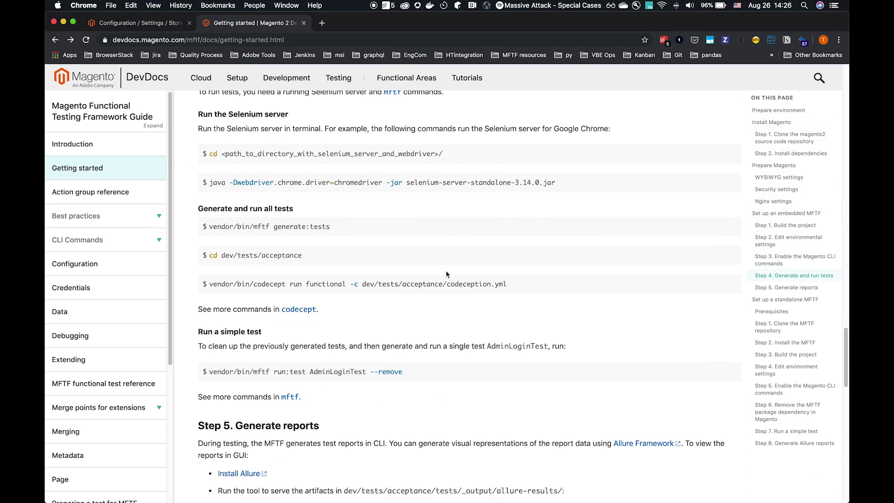
{"action": "scroll", "coordinate": [460, 309], "scroll_direction": "down", "scroll_amount": 1}
{"action": "mouse_move", "coordinate": [470, 198]}
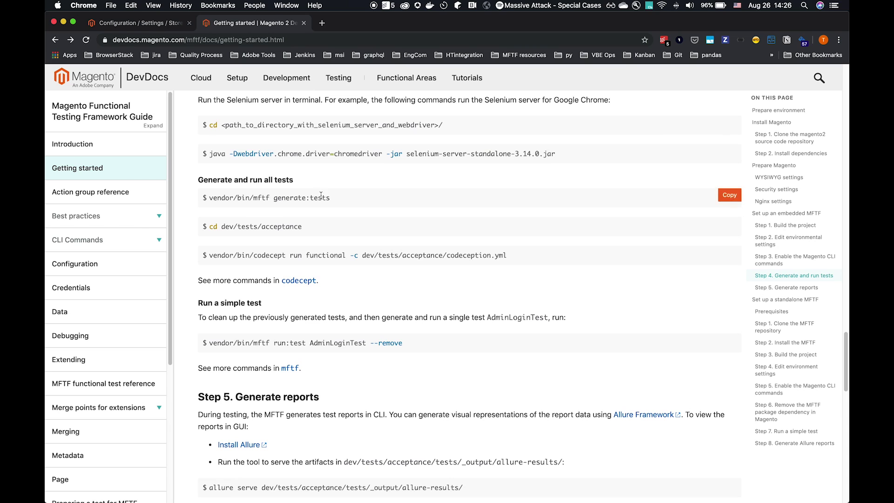
Copy the vendor/bin/mftf generate:tests command from DevDocs Step 4
{"action": "left_click", "coordinate": [727, 197]}
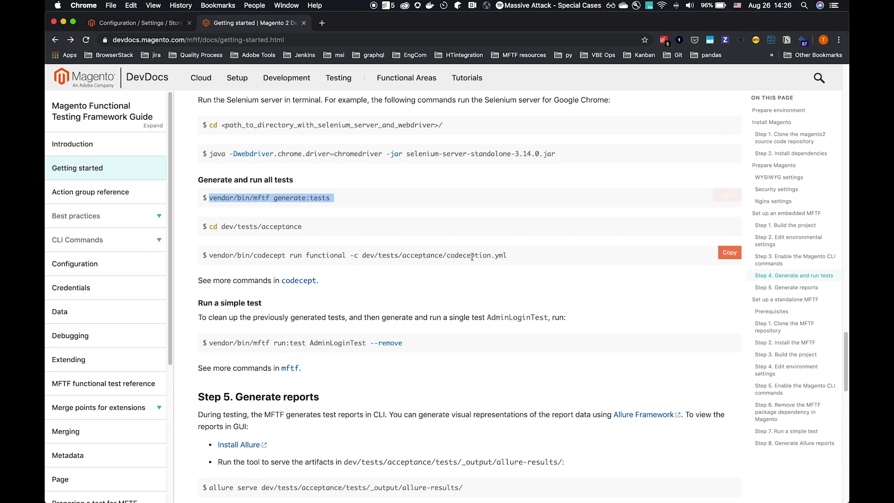
{"action": "key", "text": "super+Tab"}
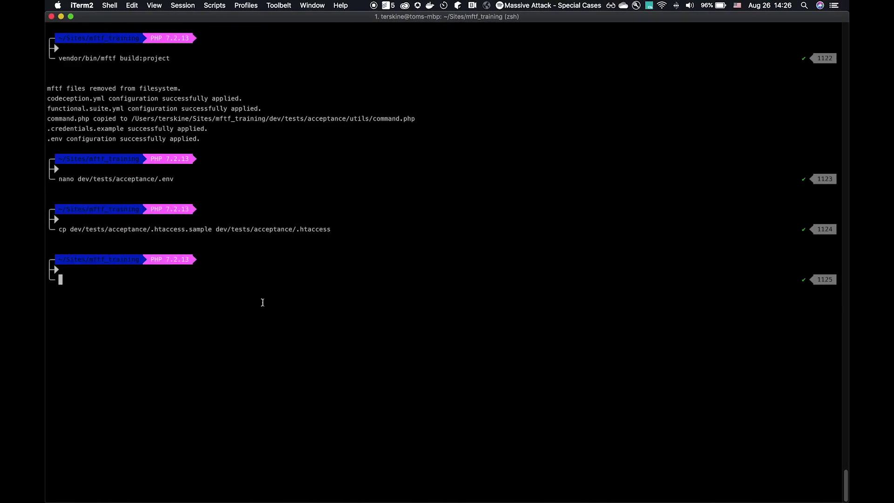
Run vendor/bin/mftf generate:tests until it reports 'Generate Tests Command Run'
{"action": "key", "text": "super+v"}
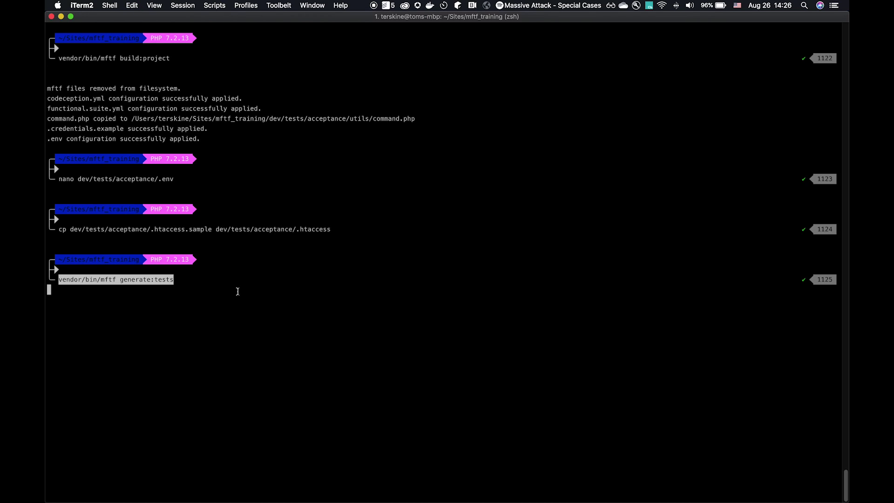
{"action": "key", "text": "Return"}
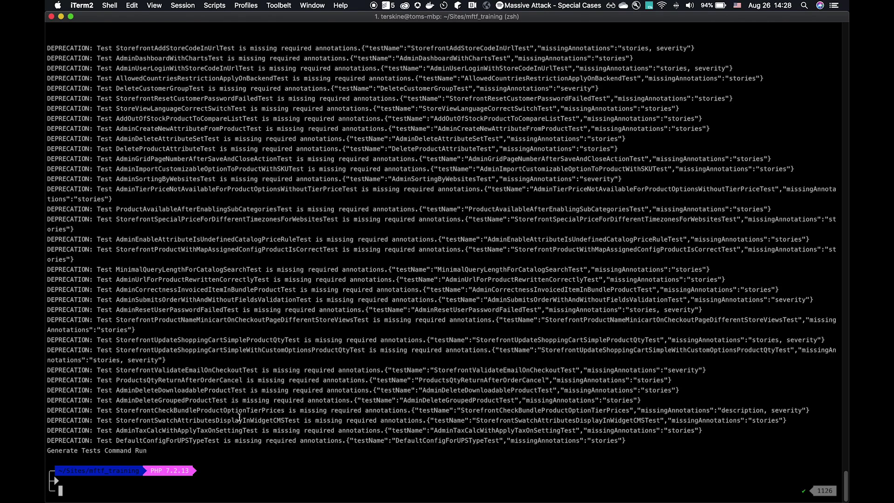
{"action": "left_click_drag", "start_coordinate": [151, 451], "coordinate": [48, 450]}
{"action": "left_click", "coordinate": [236, 455]}
{"action": "key", "text": "super+Tab"}
{"action": "scroll", "coordinate": [255, 413], "scroll_direction": "down", "scroll_amount": 1}
{"action": "scroll", "coordinate": [483, 307], "scroll_direction": "down", "scroll_amount": 2}
{"action": "mouse_move", "coordinate": [469, 275]}
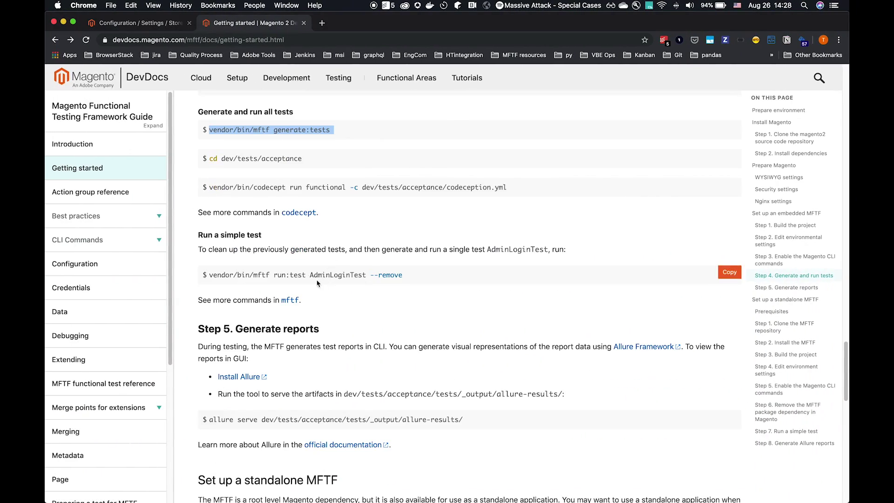
Run mftf run:test AdminLoginTest --remove, which passes with 1 test and 1 assertion
{"action": "left_click", "coordinate": [731, 276]}
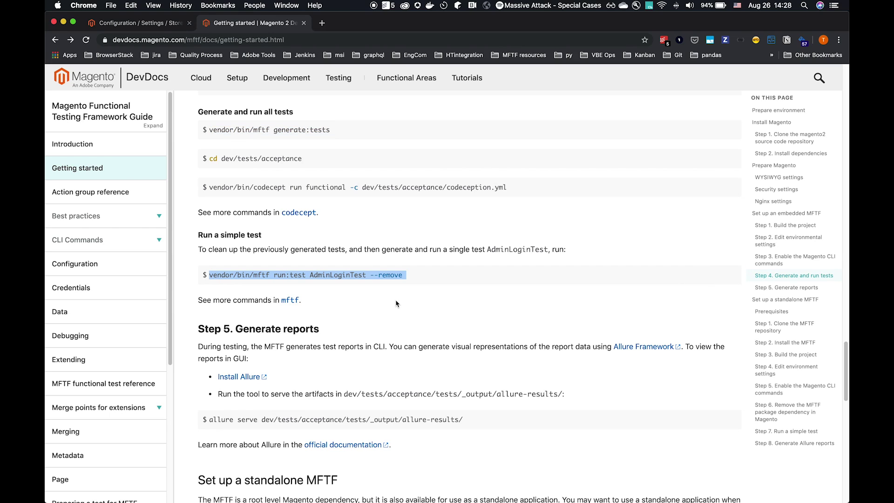
{"action": "left_click", "coordinate": [226, 279]}
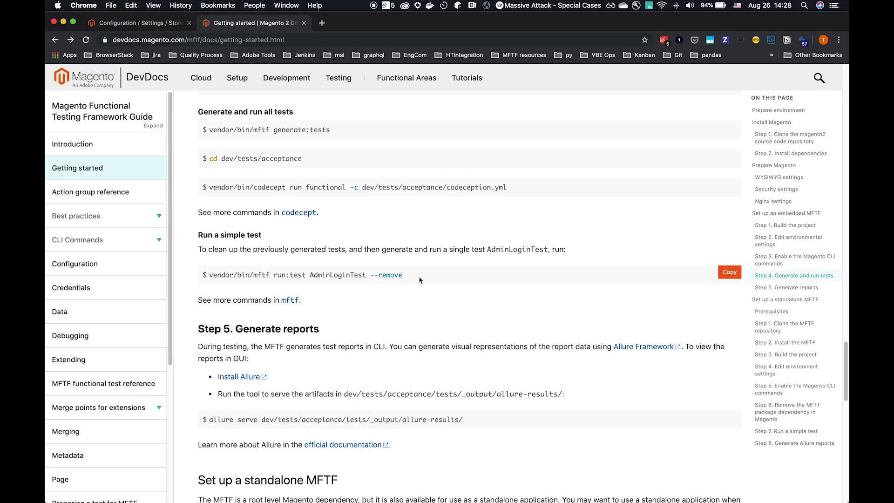
{"action": "key", "text": "super+Tab"}
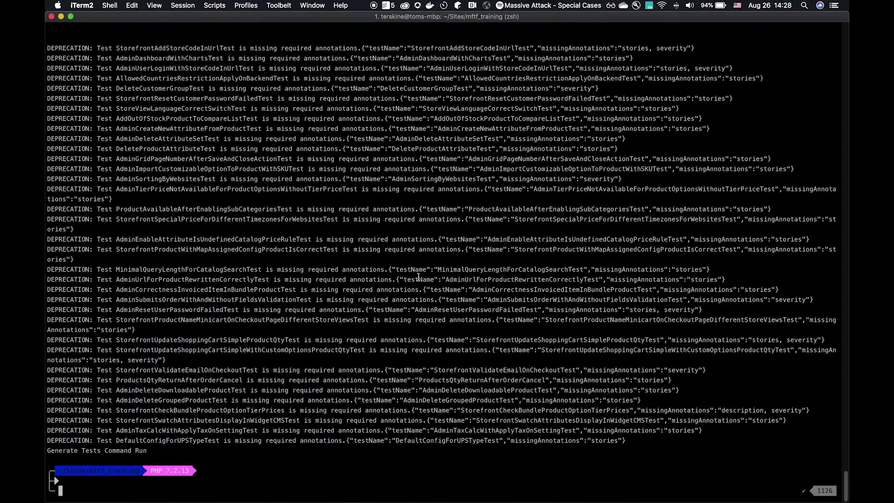
{"action": "key", "text": "super+v"}
{"action": "key", "text": "Return"}
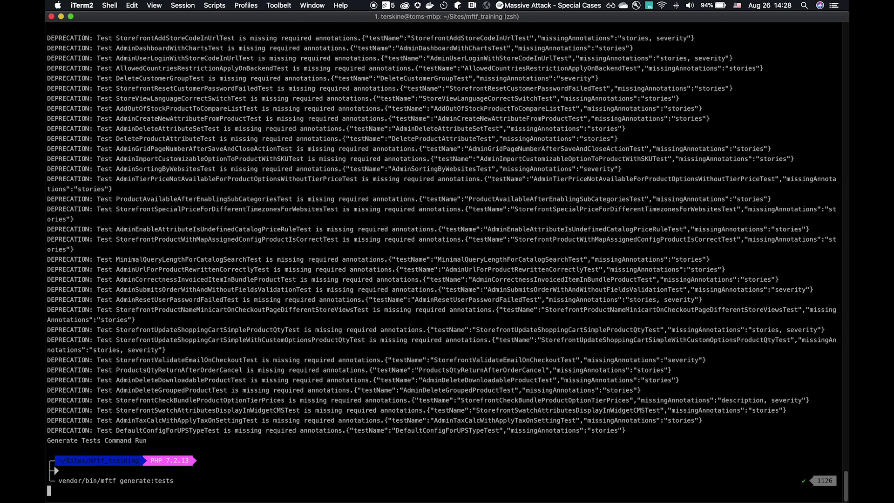
{"action": "key", "text": "ctrl+u"}
{"action": "key", "text": "super+v"}
{"action": "key", "text": "Return"}
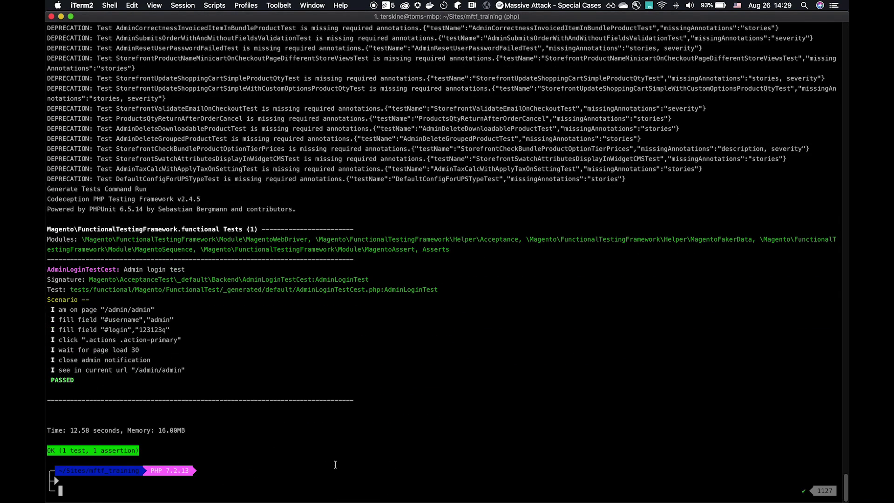
{"action": "key", "text": "ctrl+Left"}
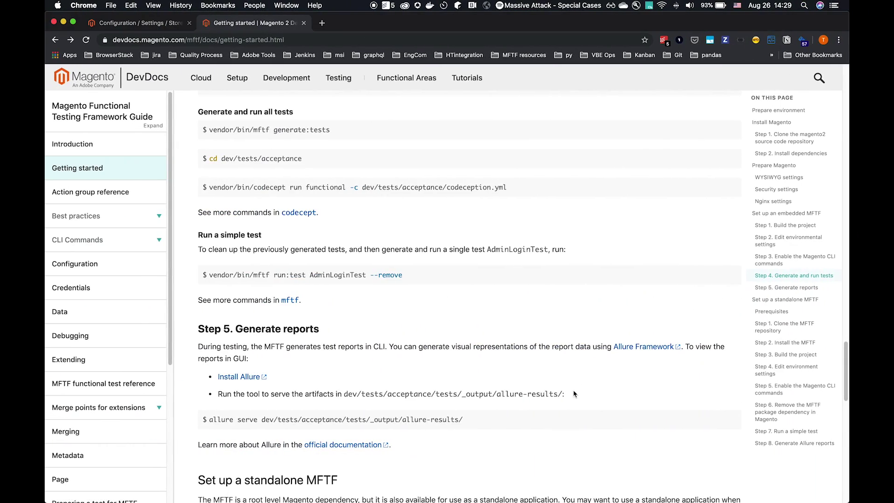
{"action": "scroll", "coordinate": [539, 356], "scroll_direction": "down", "scroll_amount": 1}
{"action": "scroll", "coordinate": [539, 355], "scroll_direction": "down", "scroll_amount": 2}
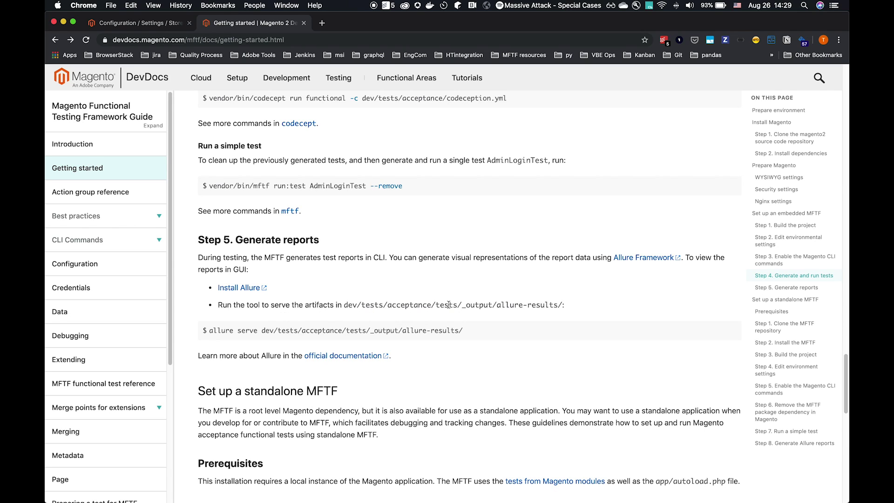
Run the Step 5 allure serve command, opening a report with 1 test case at 100%
{"action": "left_click_drag", "start_coordinate": [463, 306], "coordinate": [563, 305]}
{"action": "left_click", "coordinate": [543, 309]}
{"action": "mouse_move", "coordinate": [726, 330]}
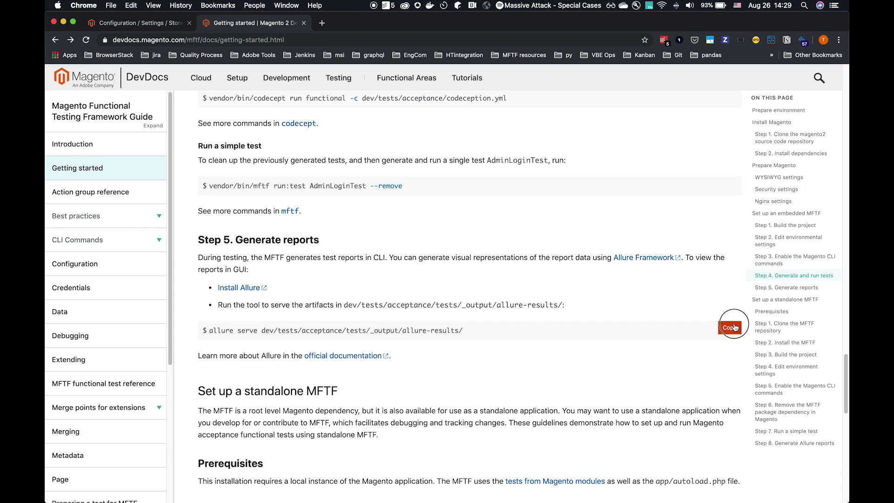
{"action": "left_click", "coordinate": [736, 326]}
{"action": "key", "text": "ctrl+Right"}
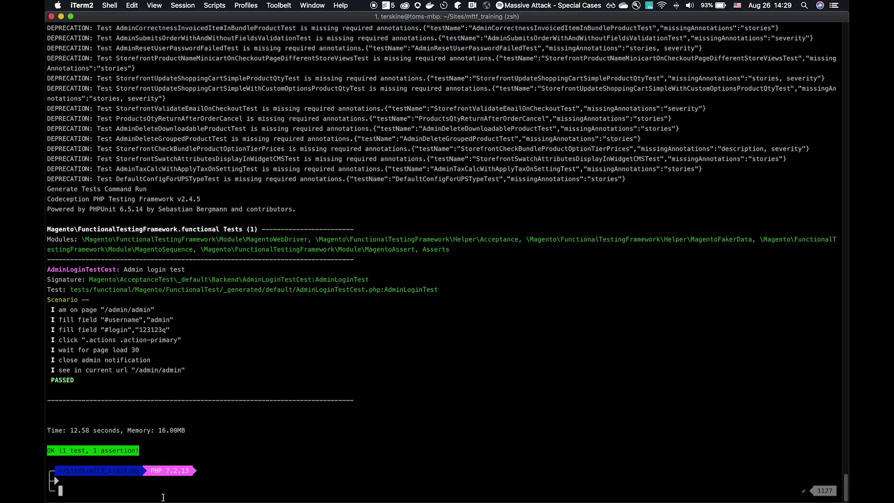
{"action": "key", "text": "super+v"}
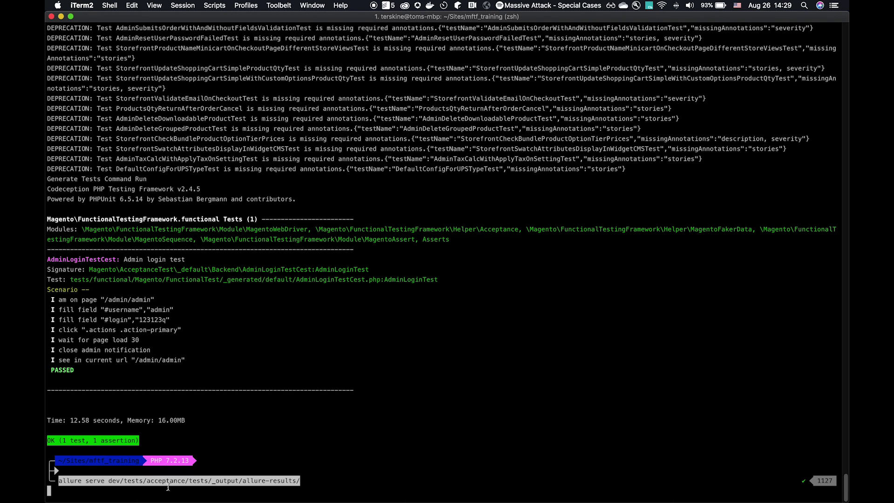
{"action": "key", "text": "Return"}
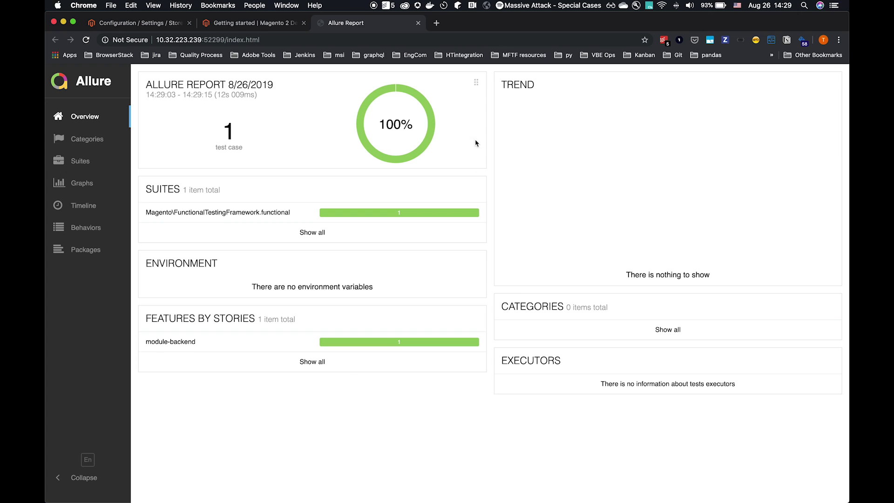
Inspect the passed MAGETWO-71572 admin login test and its seven steps in Allure Suites
{"action": "left_click", "coordinate": [296, 212]}
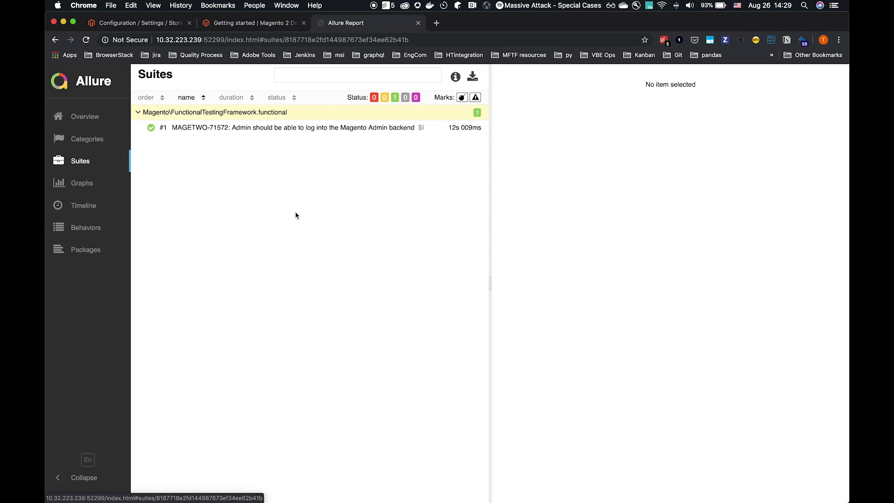
{"action": "left_click", "coordinate": [363, 129]}
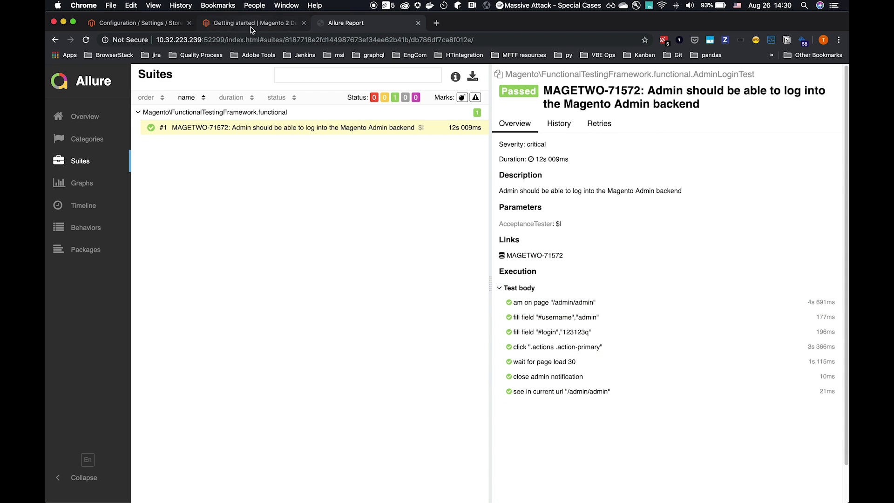
{"action": "key", "text": "super+Tab"}
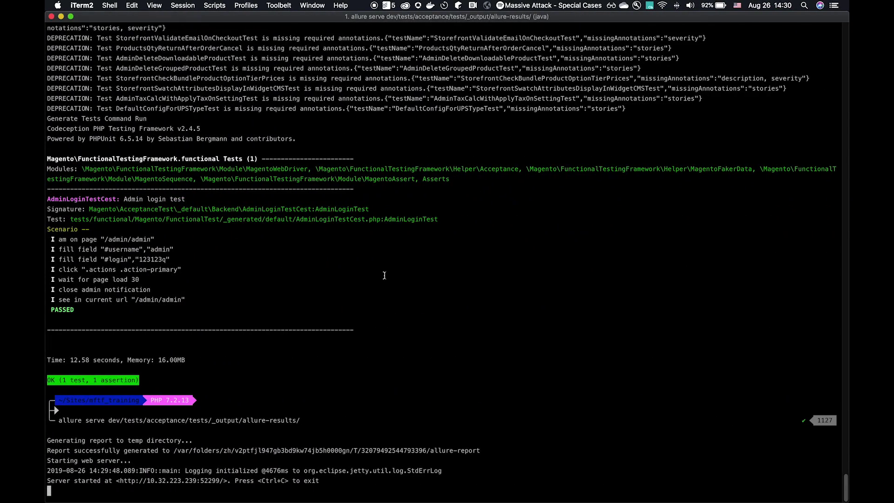